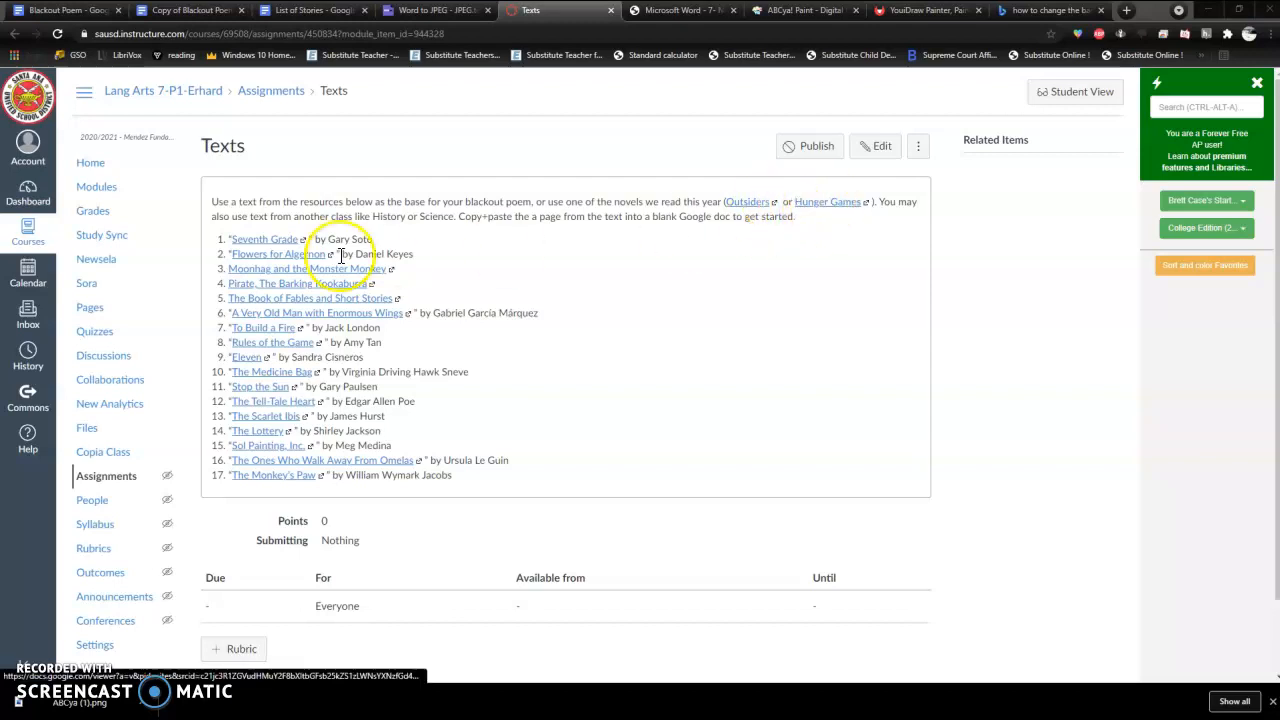
Review the list of stories and authors offered as source texts for the blackout poem
left_click_drag(328, 239, 452, 475)
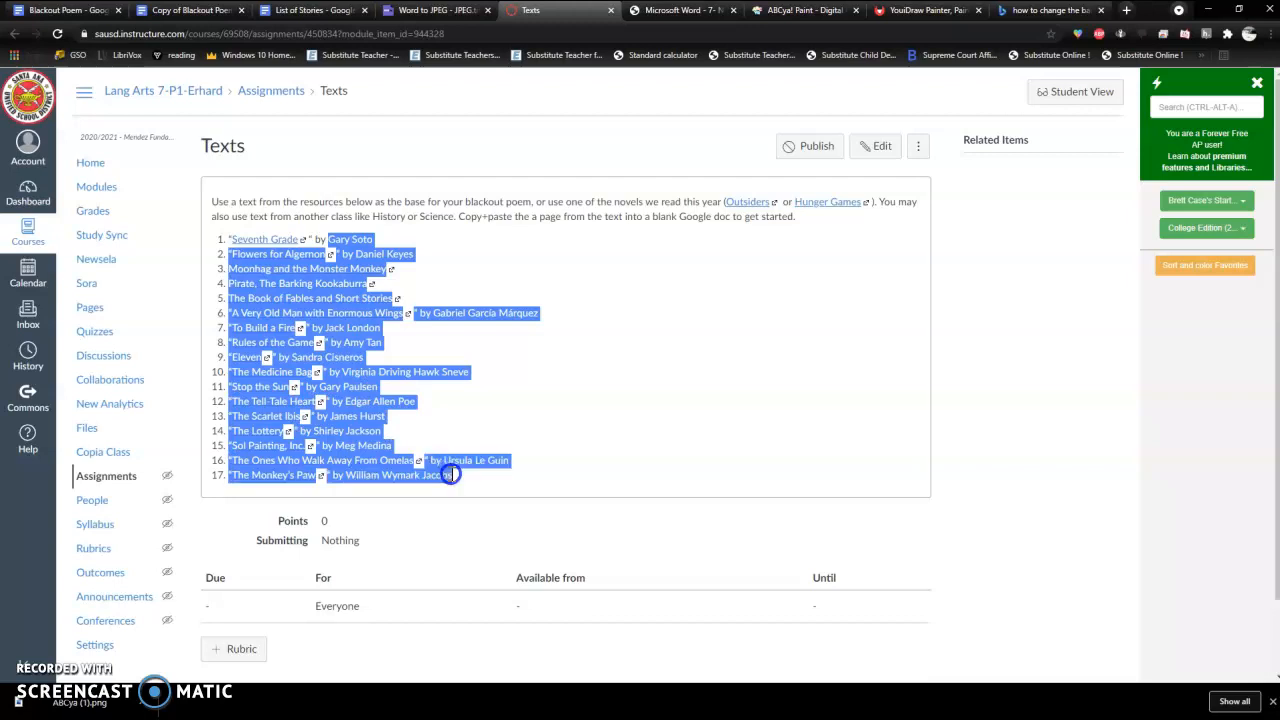
left_click(452, 475)
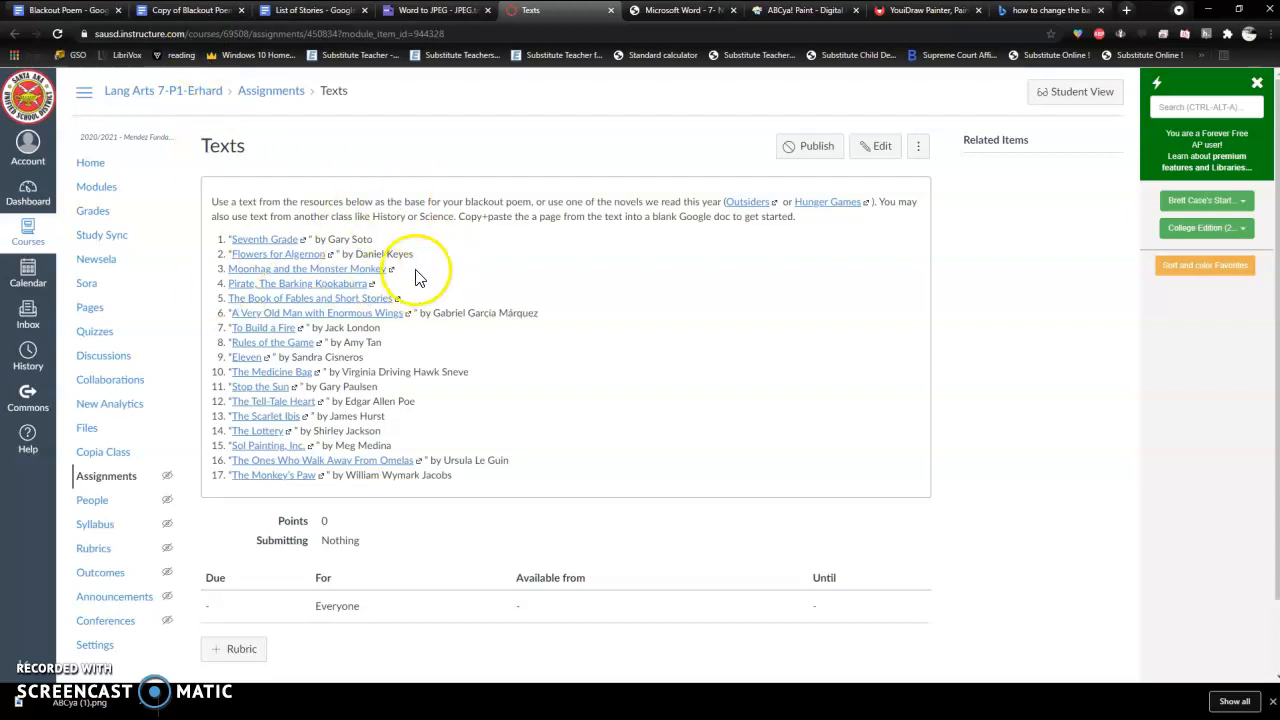
left_click_drag(458, 372, 356, 374)
left_click(349, 374)
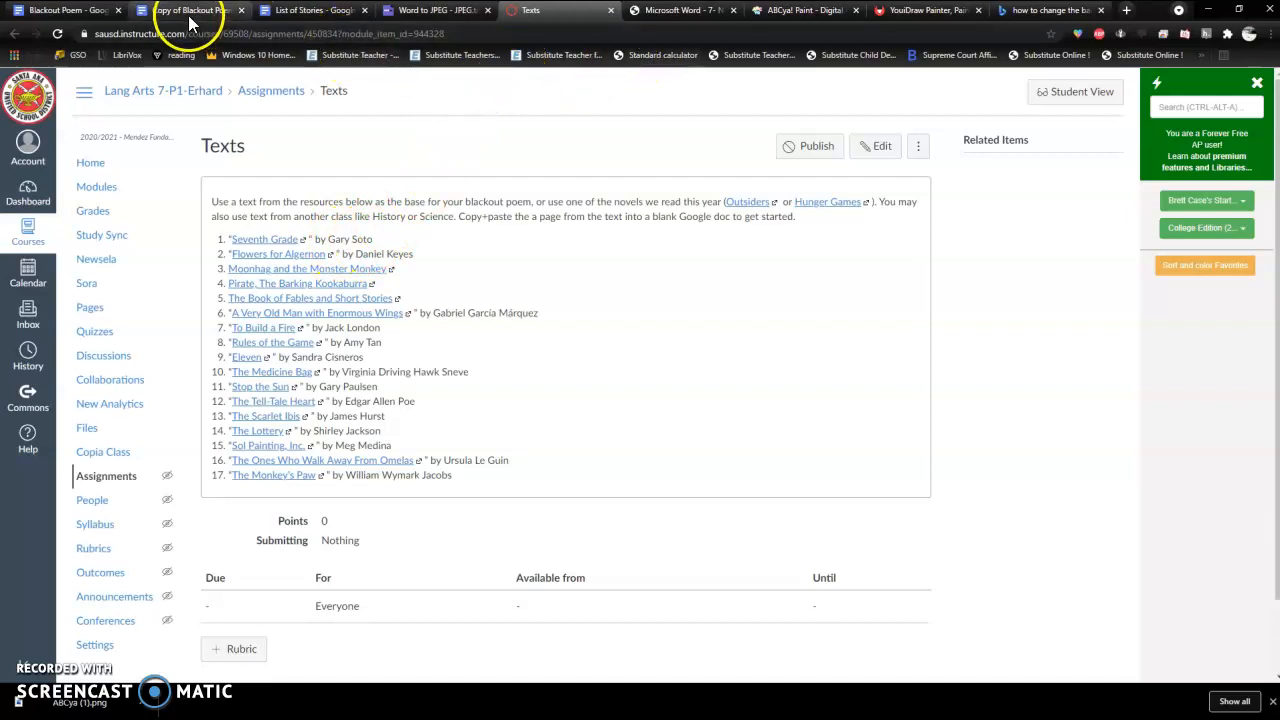
Switch to the Blackout Poem document and examine the highlighted words in the source passage, starting with "his eye could see"
left_click(60, 10)
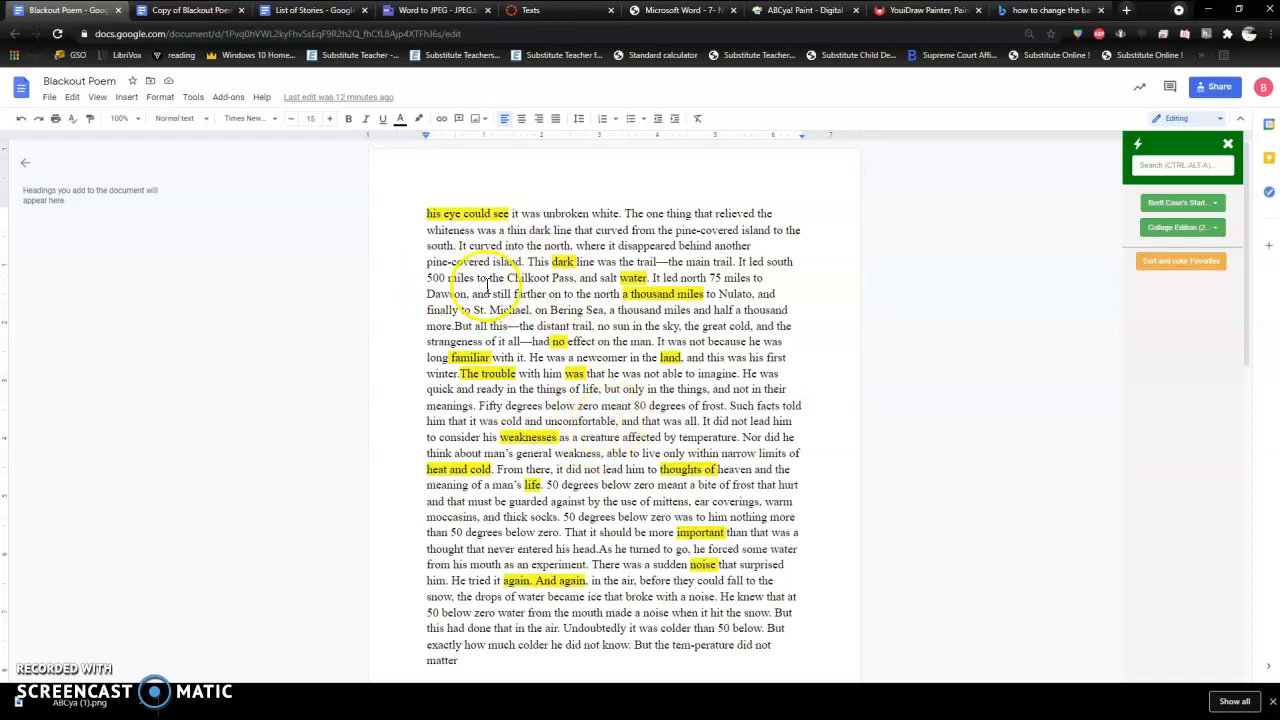
left_click_drag(431, 216, 591, 236)
left_click(540, 267)
scroll(590, 300, "down", 1)
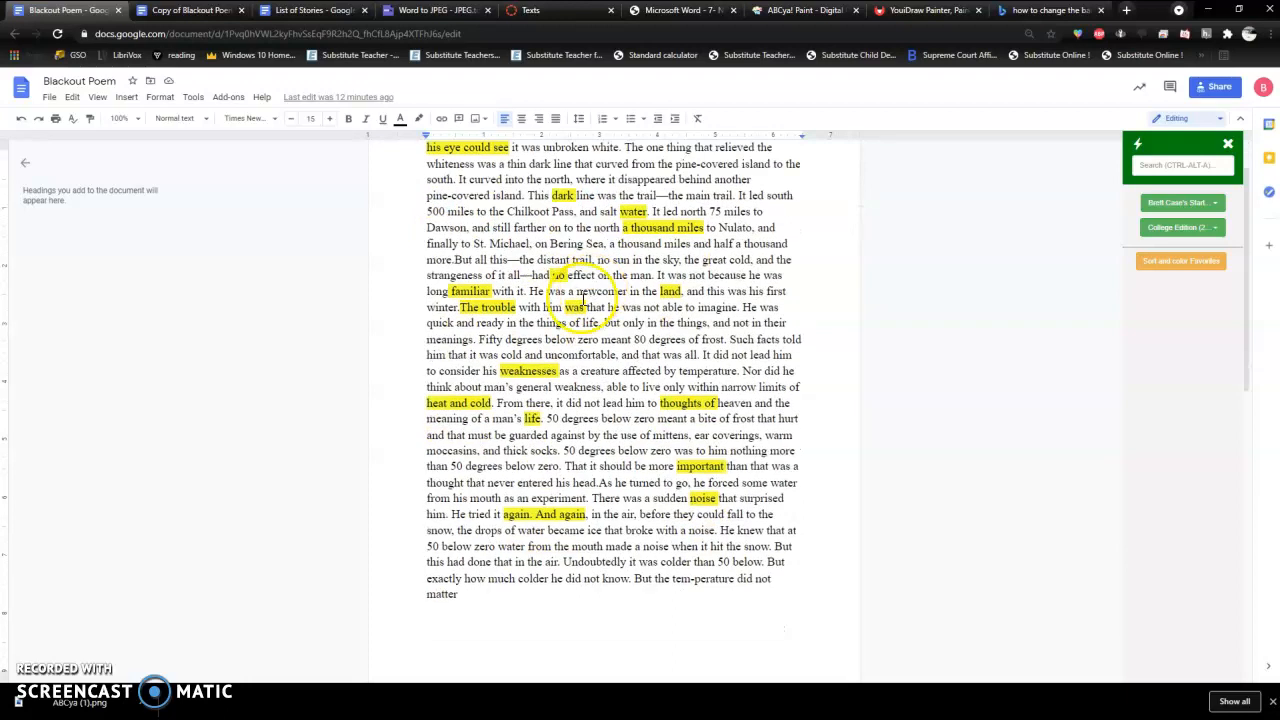
scroll(625, 421, "up", 1)
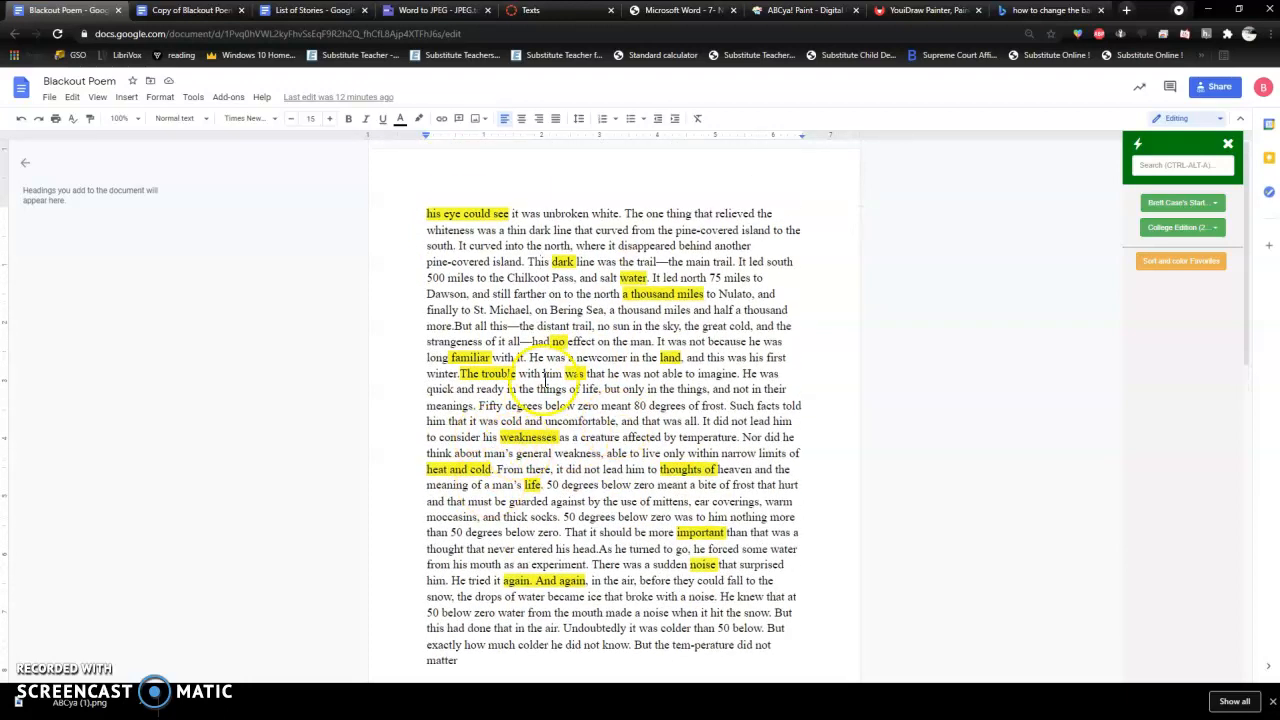
left_click_drag(422, 214, 510, 216)
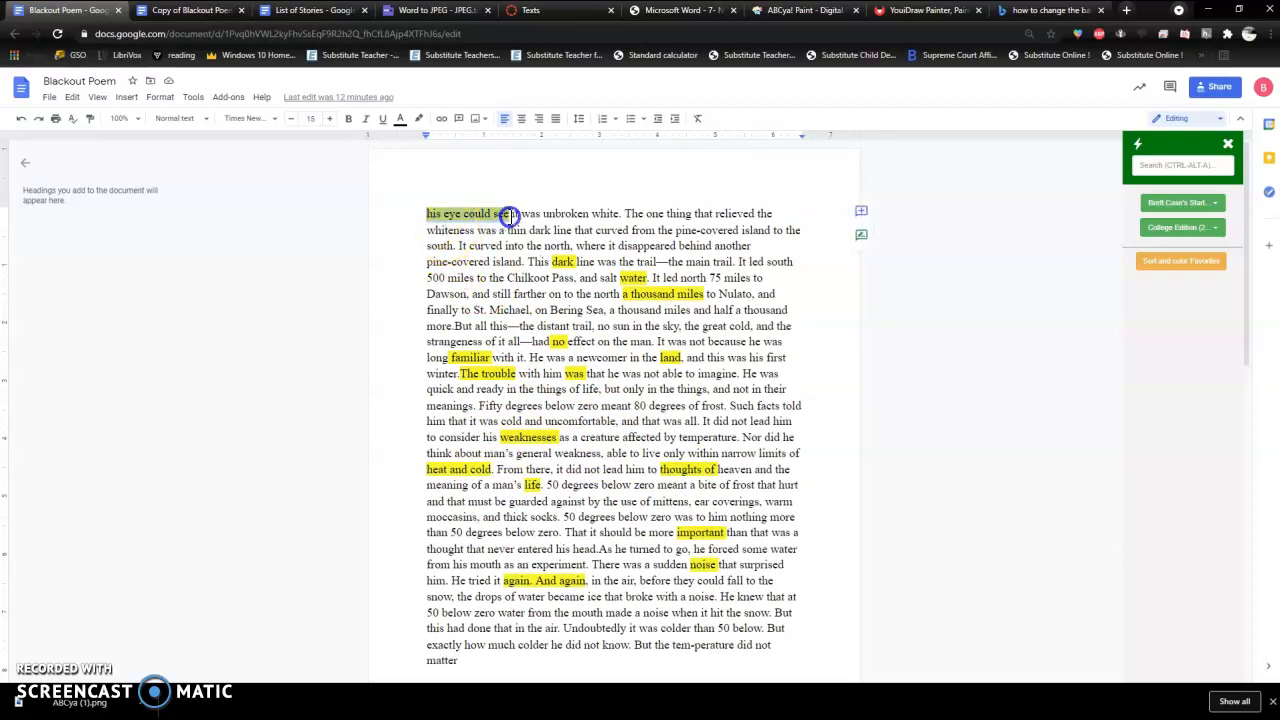
left_click(460, 231)
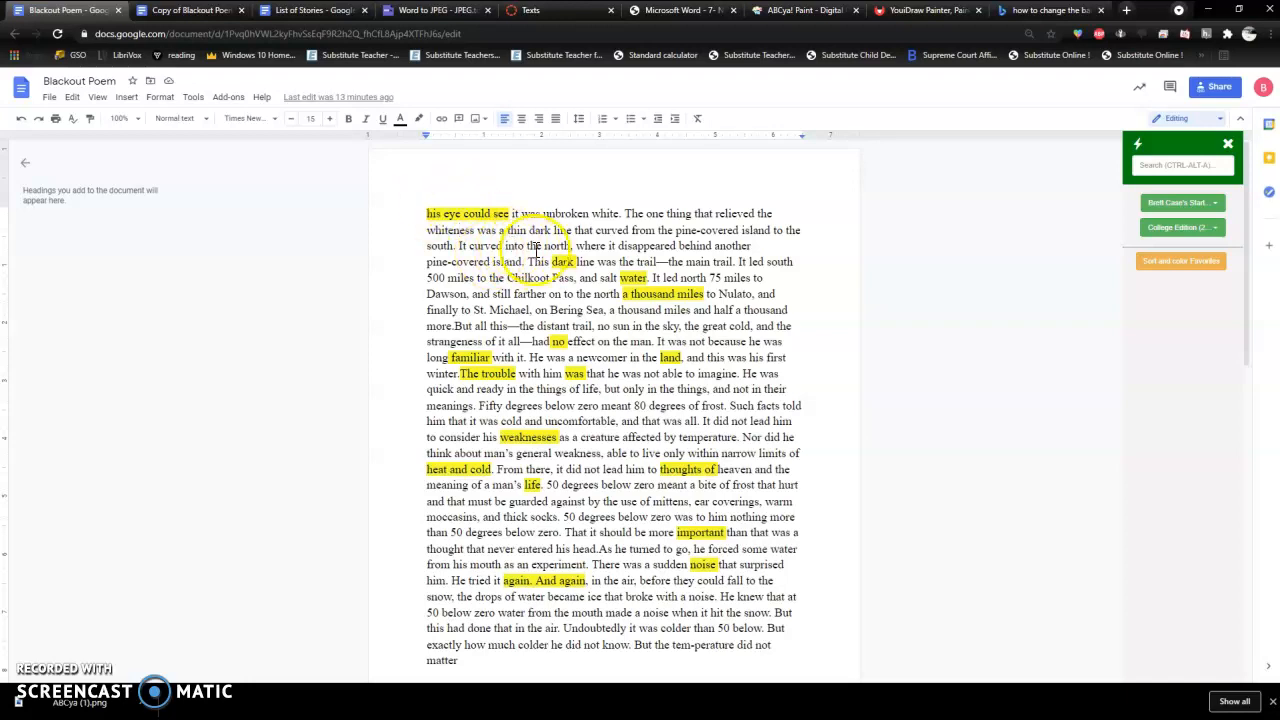
Examine the title, the bold theme statement and its supporting explanation on the second page
scroll(535, 258, "down", 1)
scroll(535, 258, "down", 5)
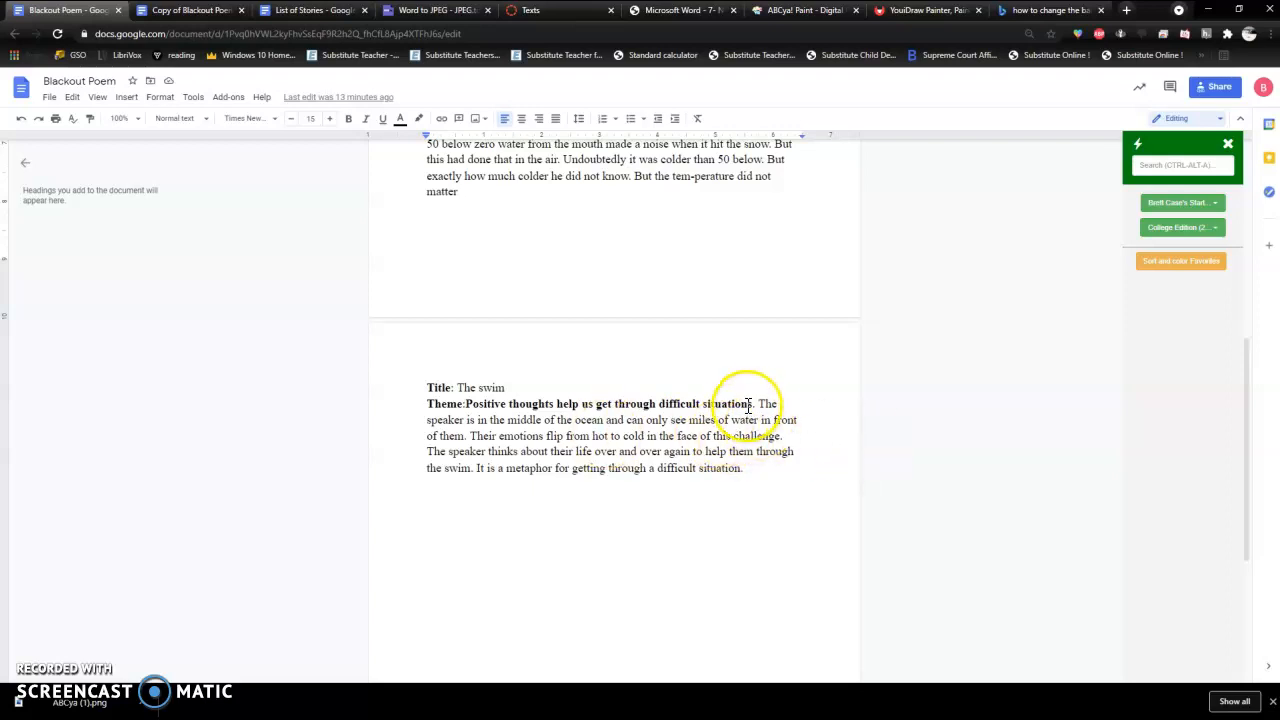
left_click_drag(758, 404, 752, 474)
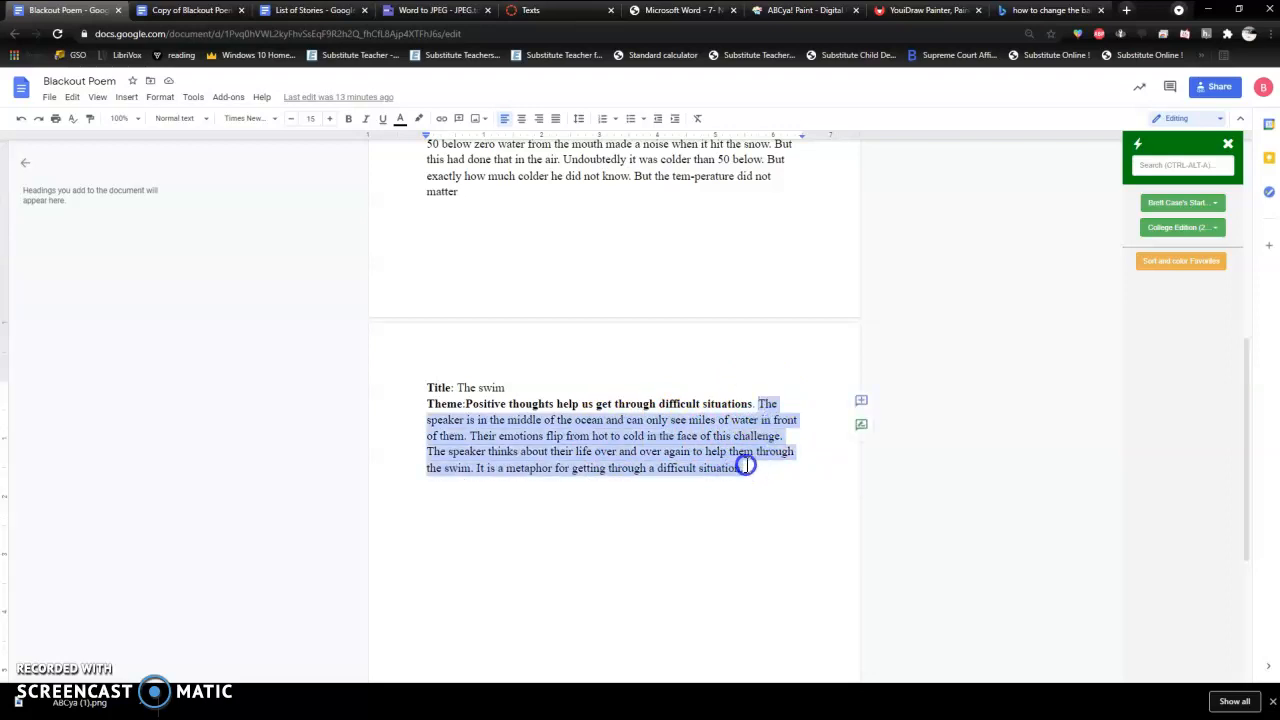
left_click(632, 440)
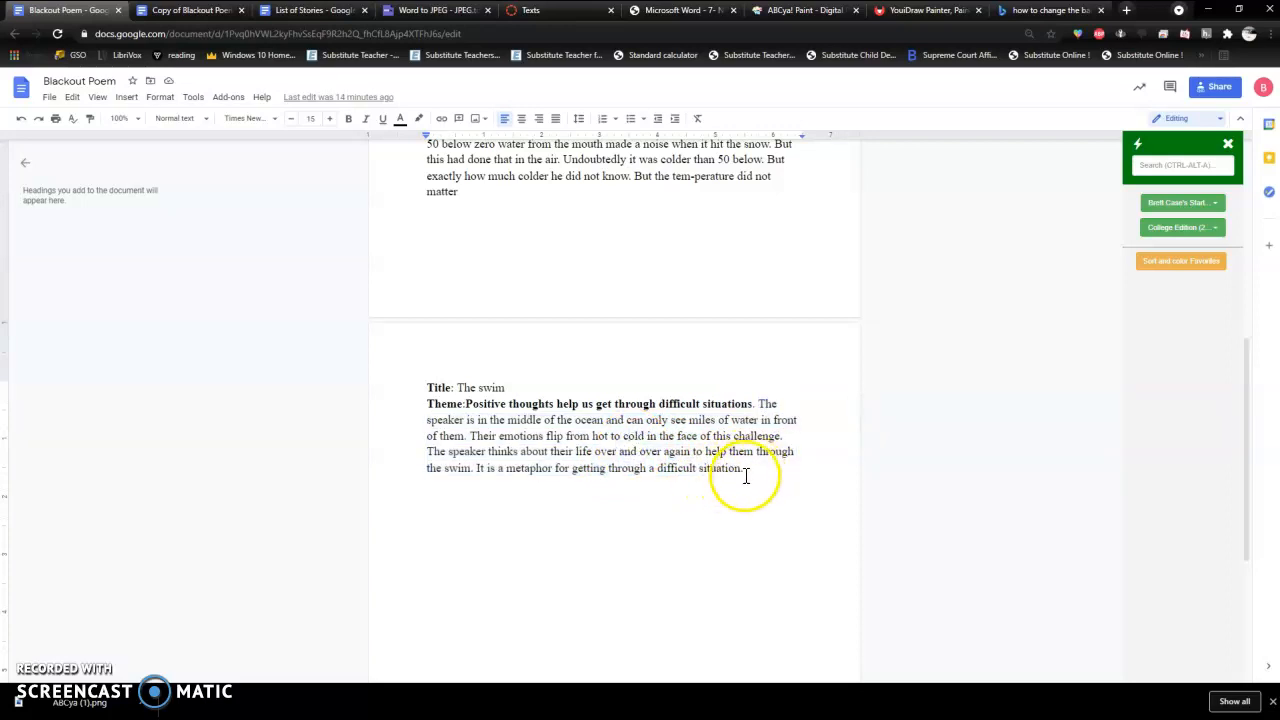
left_click_drag(742, 468, 760, 406)
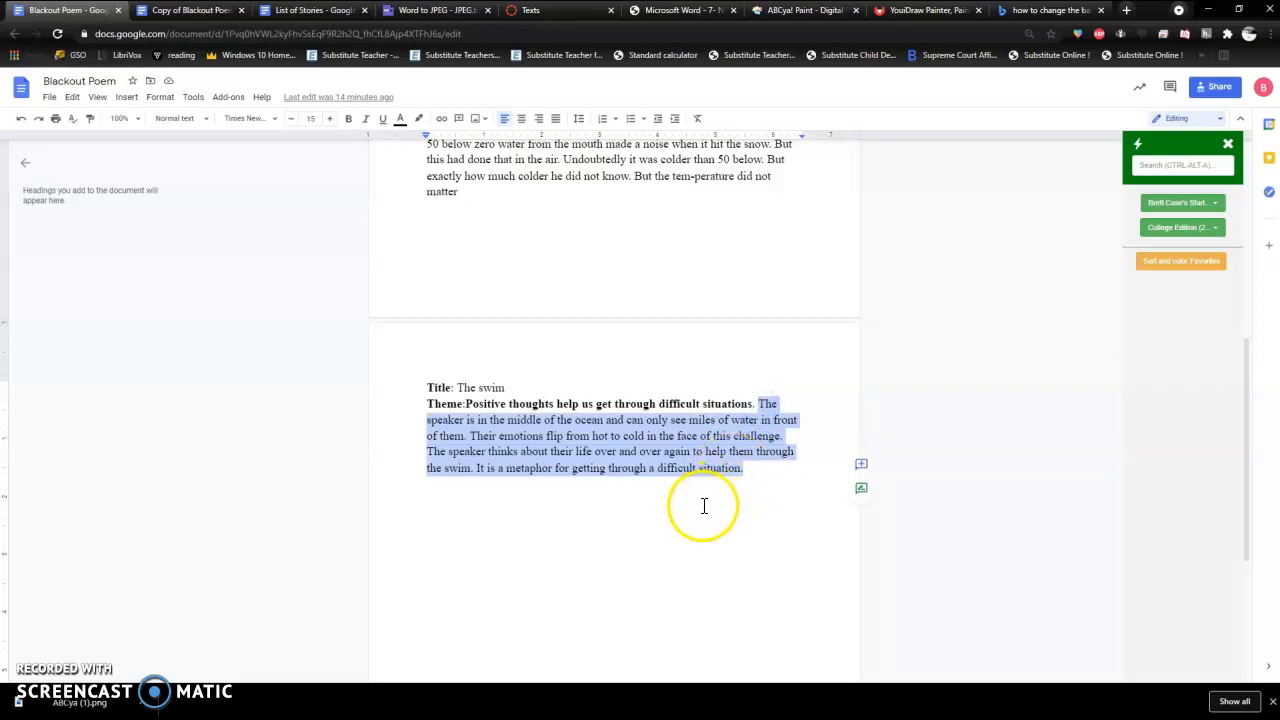
left_click(658, 467)
left_click_drag(757, 470, 464, 408)
left_click(729, 420)
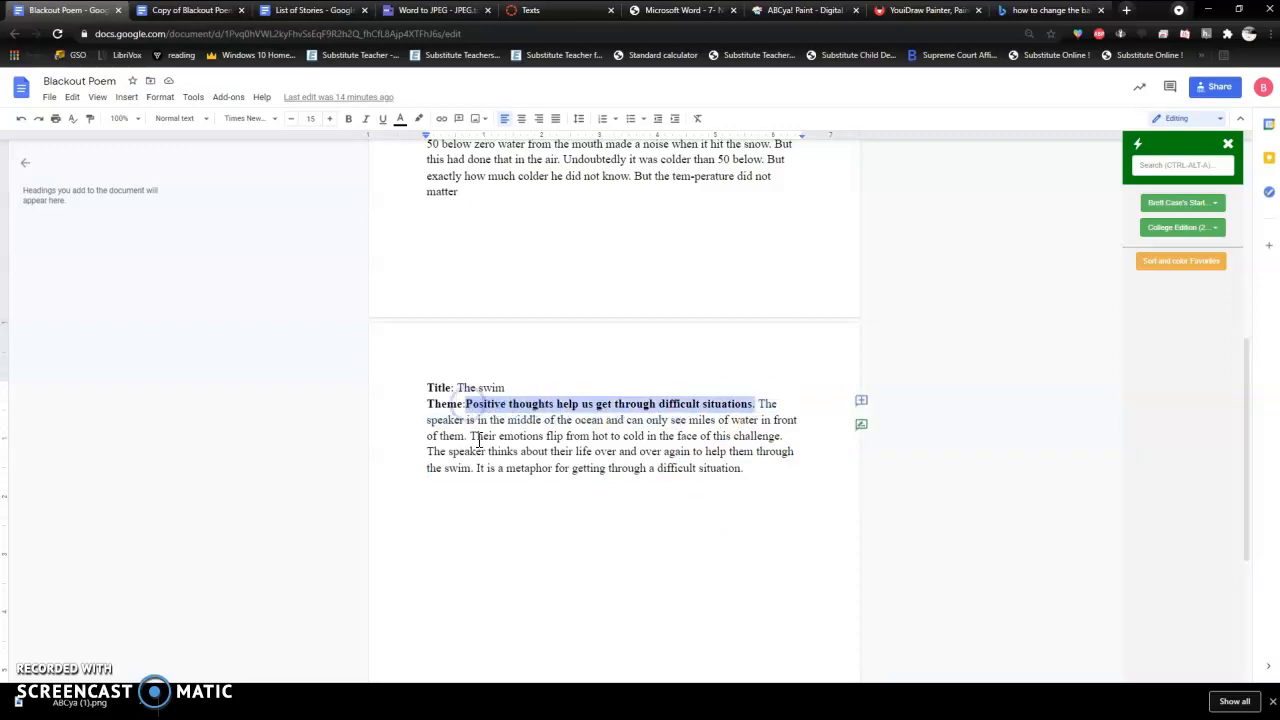
Copy the whole title and theme section from the second page
scroll(479, 443, "up", 1)
left_click(700, 534)
left_click_drag(744, 535, 418, 450)
right_click(524, 483)
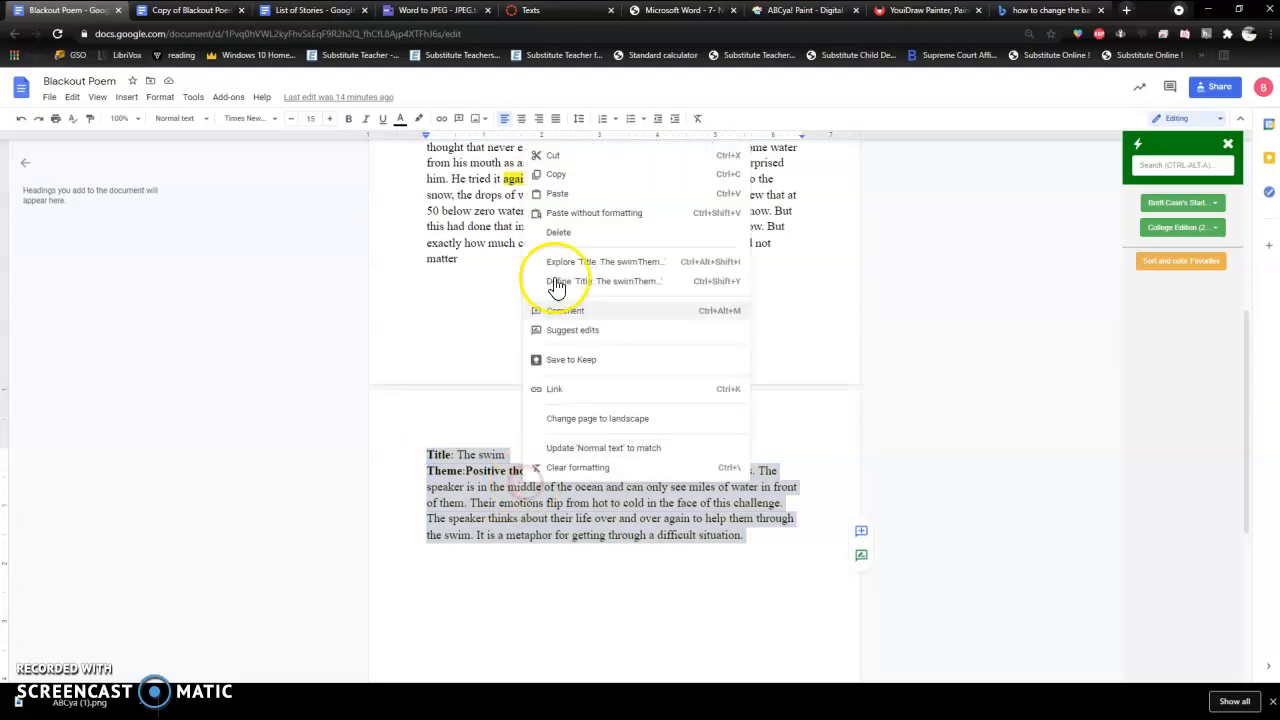
left_click(545, 174)
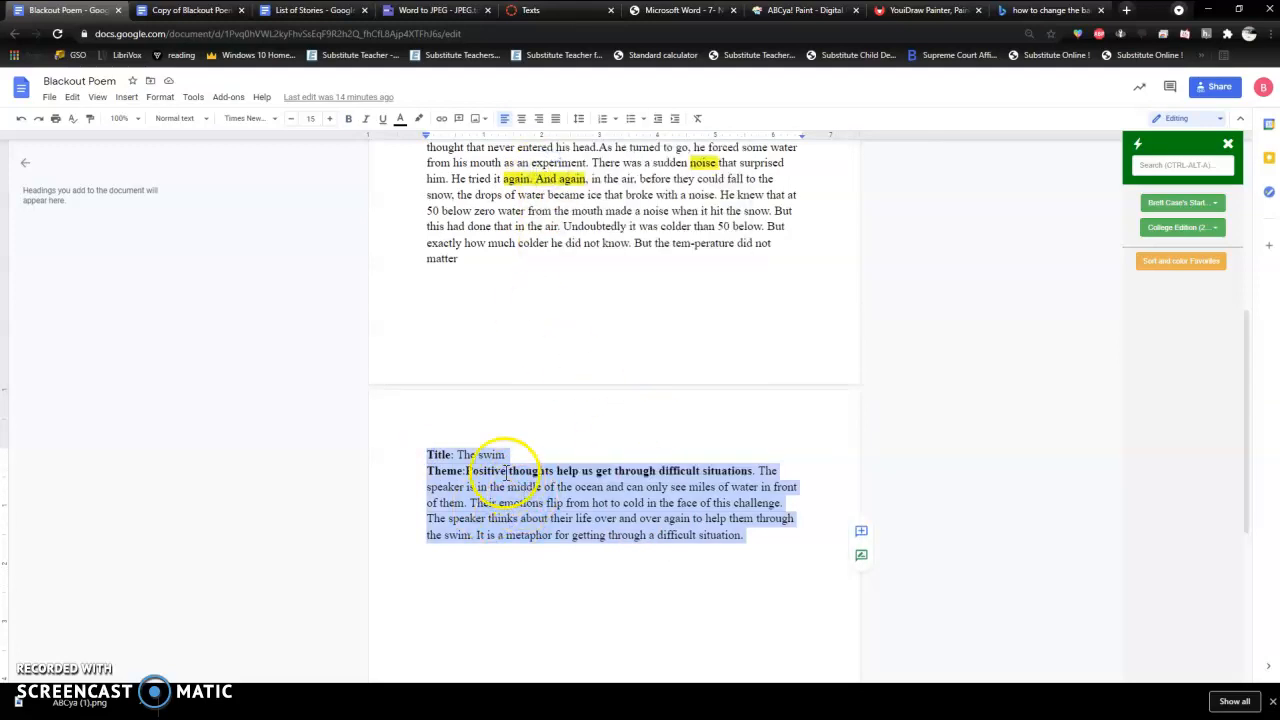
left_click(525, 516)
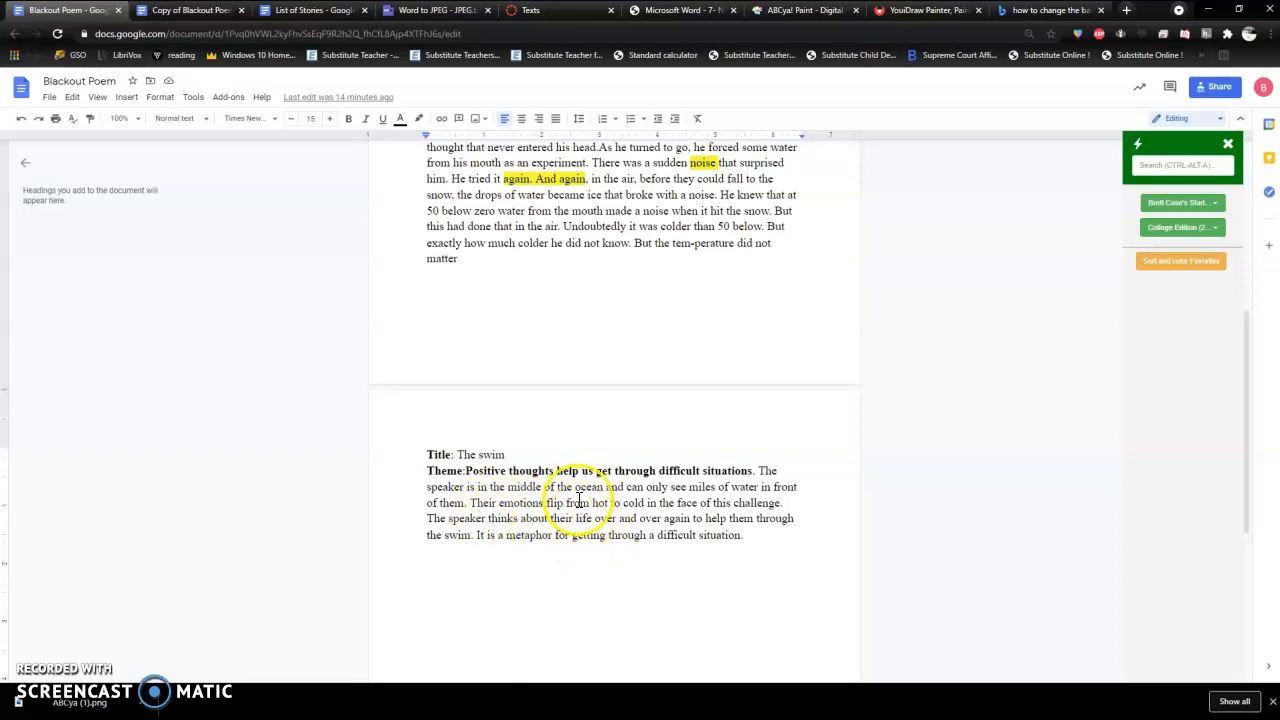
Black out the passage's last lines with a black highlight, from "snow, the drops of water" through "matter"
scroll(590, 495, "up", 4)
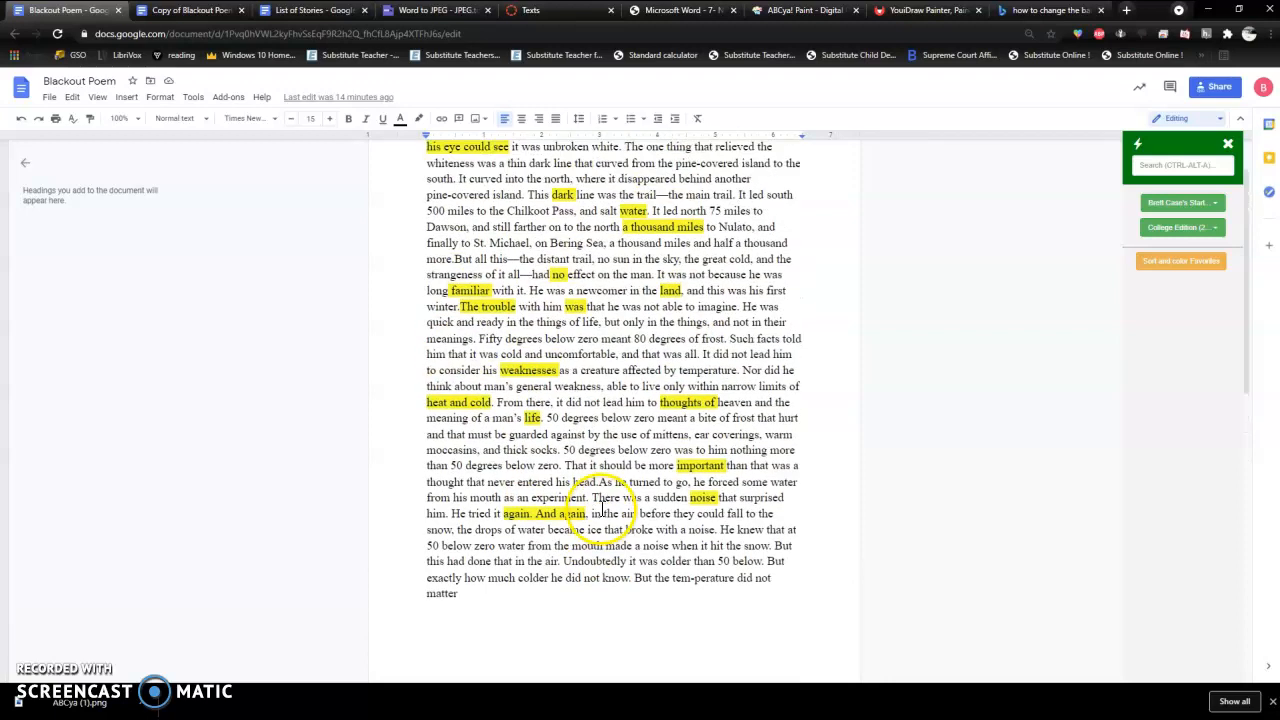
scroll(603, 510, "up", 2)
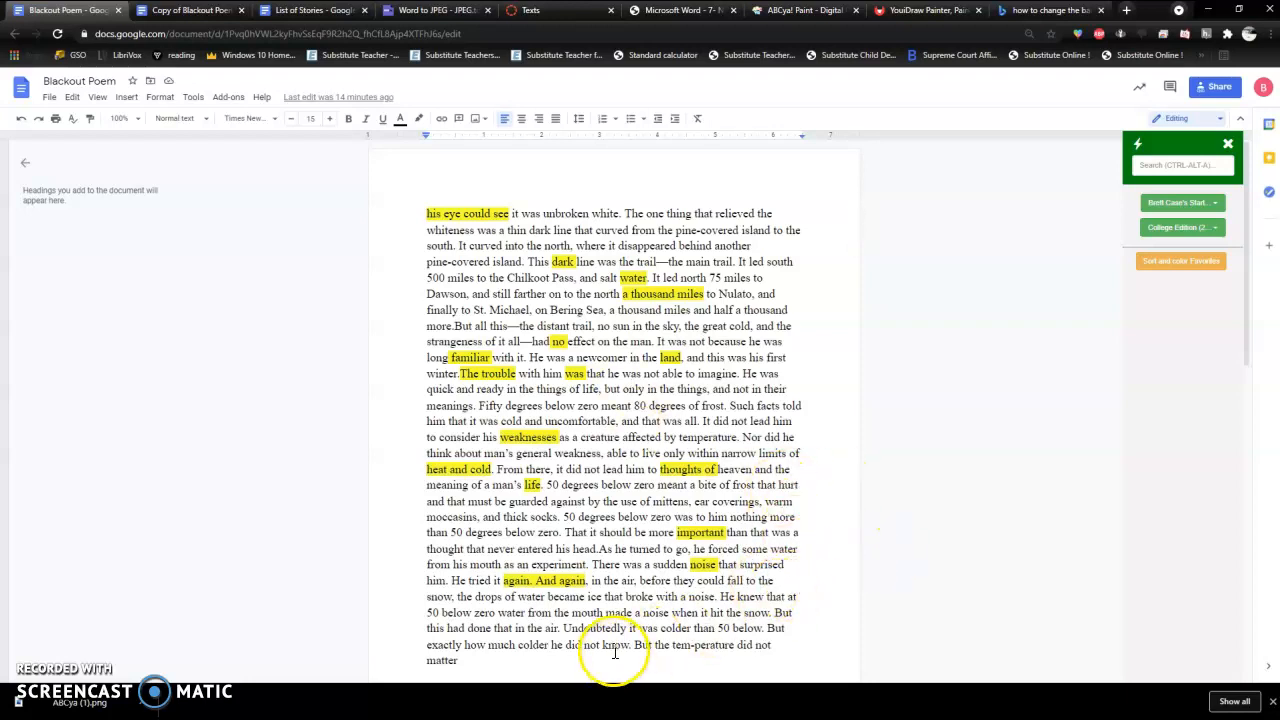
left_click_drag(471, 657, 437, 597)
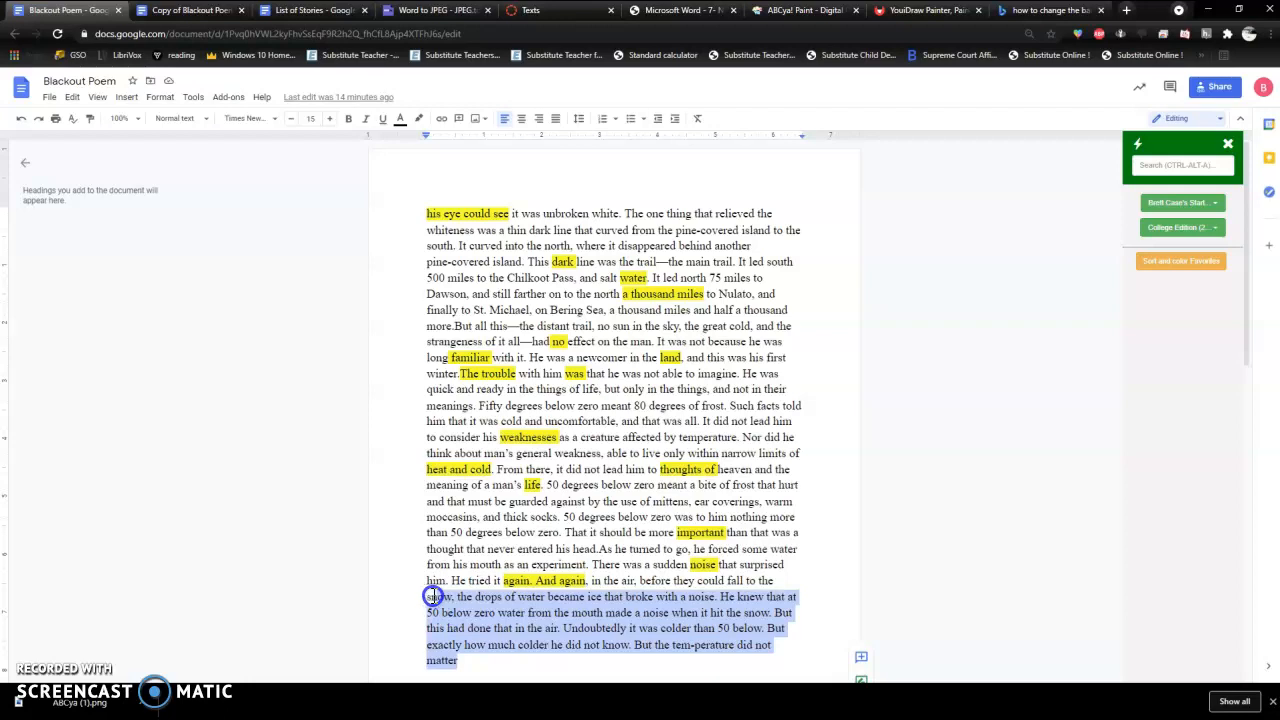
left_click(420, 118)
left_click(424, 158)
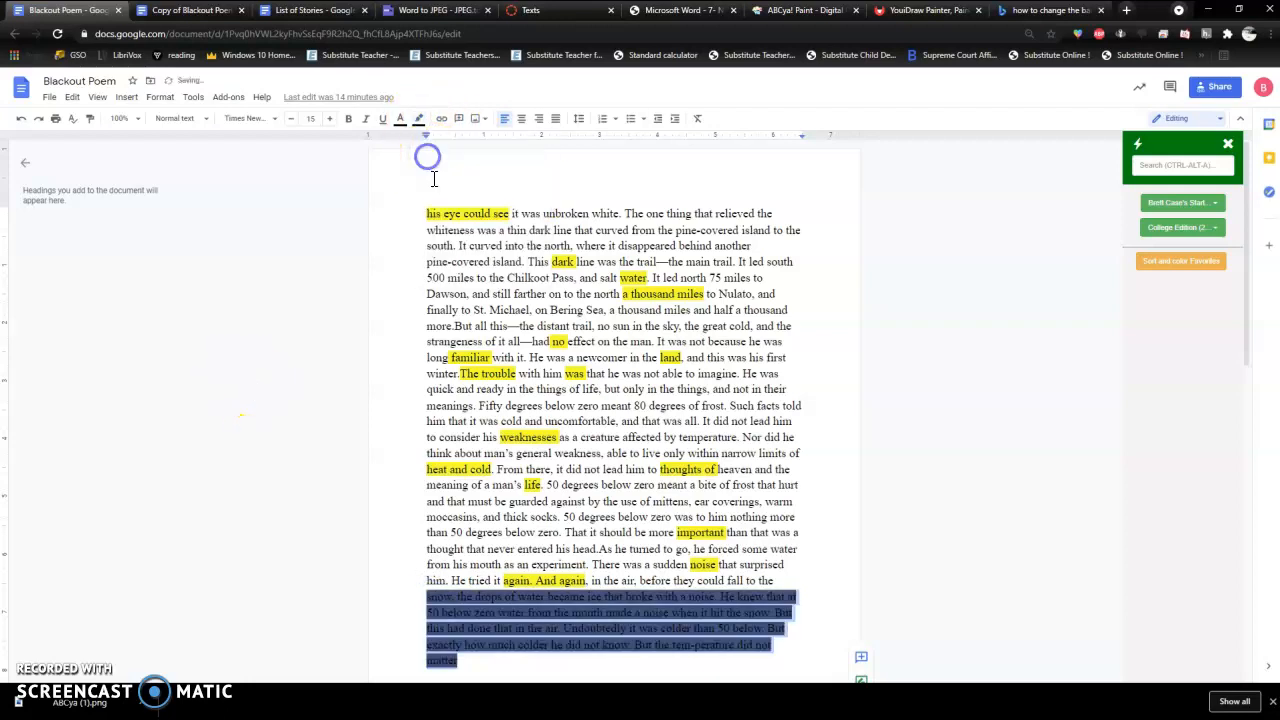
left_click(485, 517)
left_click_drag(591, 581, 776, 581)
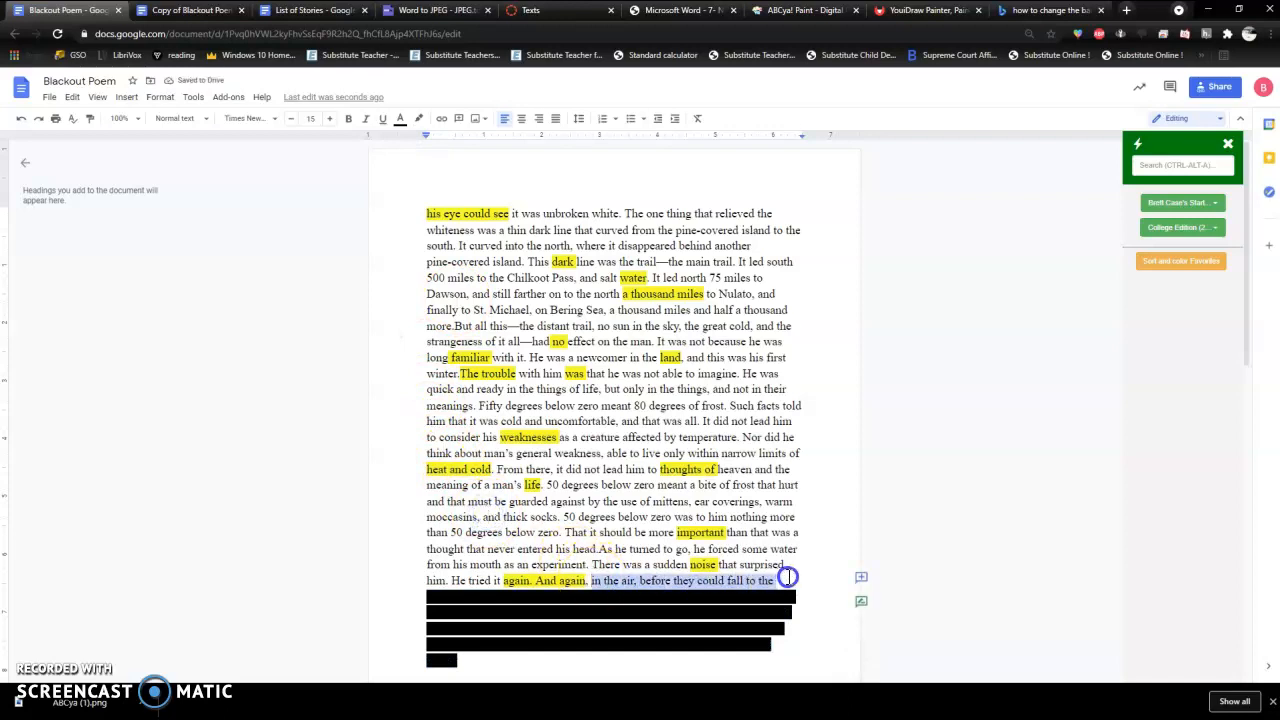
left_click(405, 120)
left_click(405, 141)
left_click(625, 454)
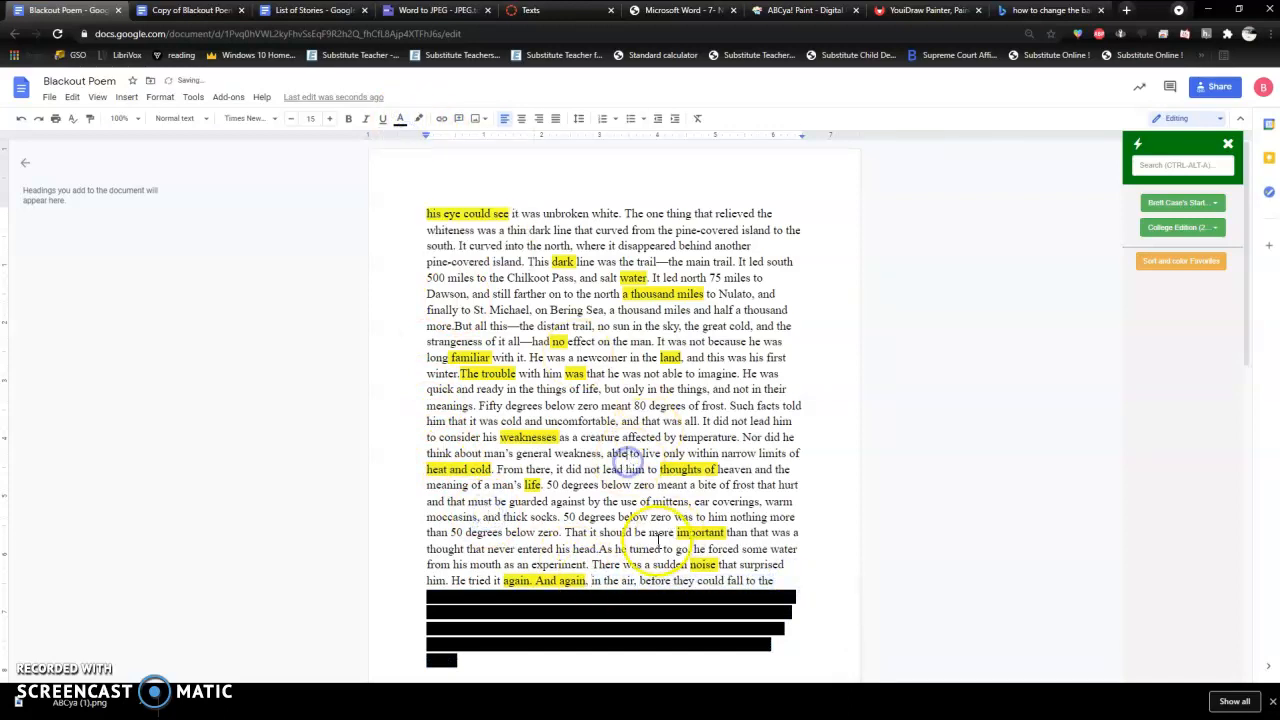
Apply a black highlight to the words "in the air, before they could fall to the" following "again. And again"
left_click_drag(778, 582, 591, 581)
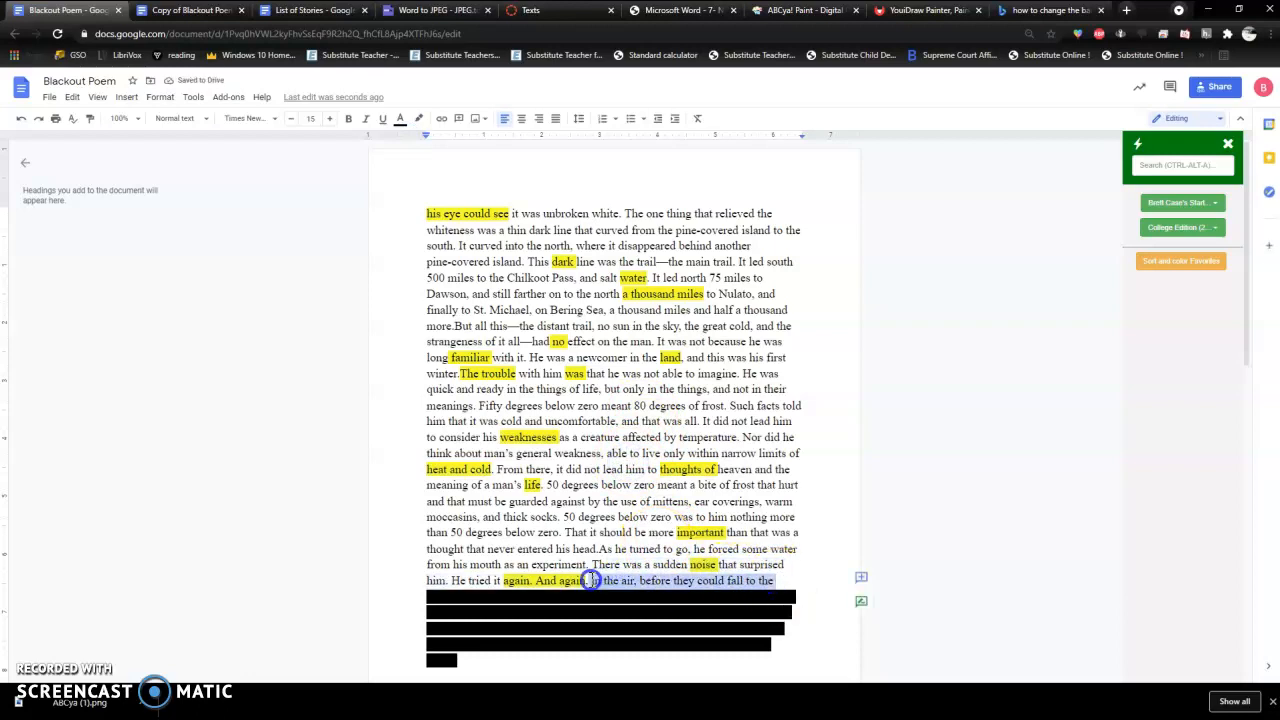
left_click(419, 118)
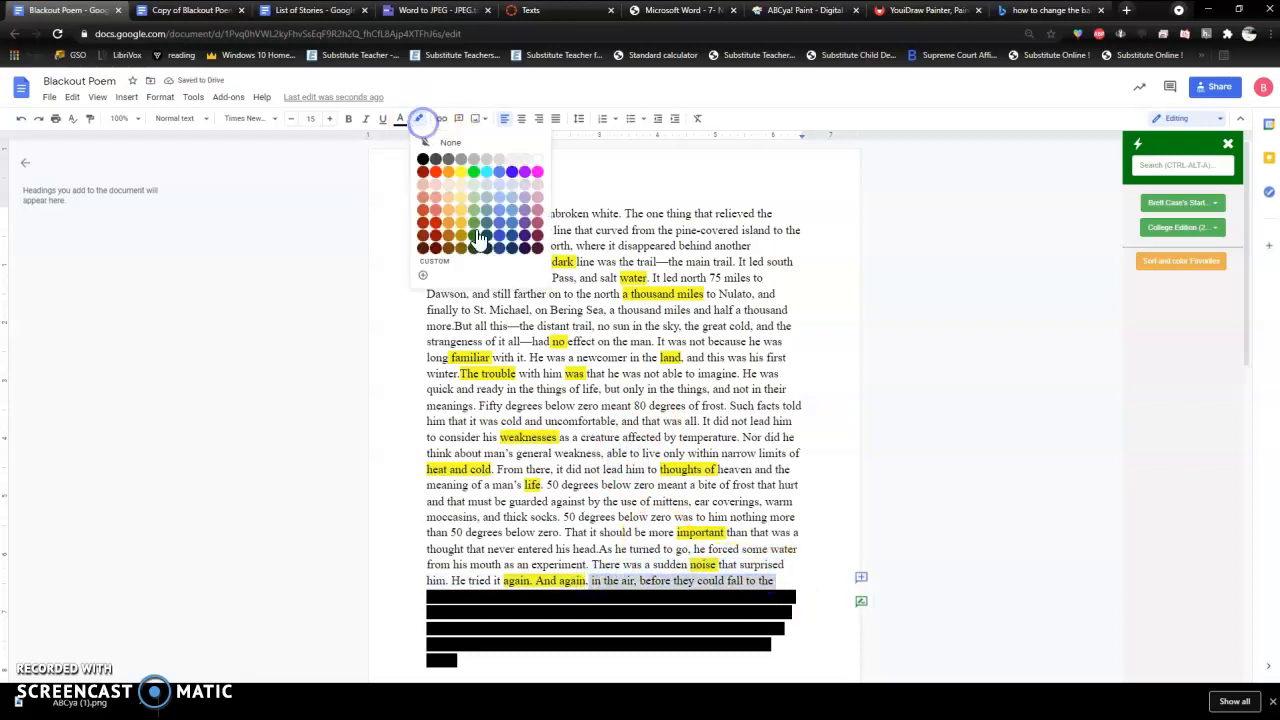
left_click(423, 152)
left_click(585, 452)
scroll(590, 504, "down", 2)
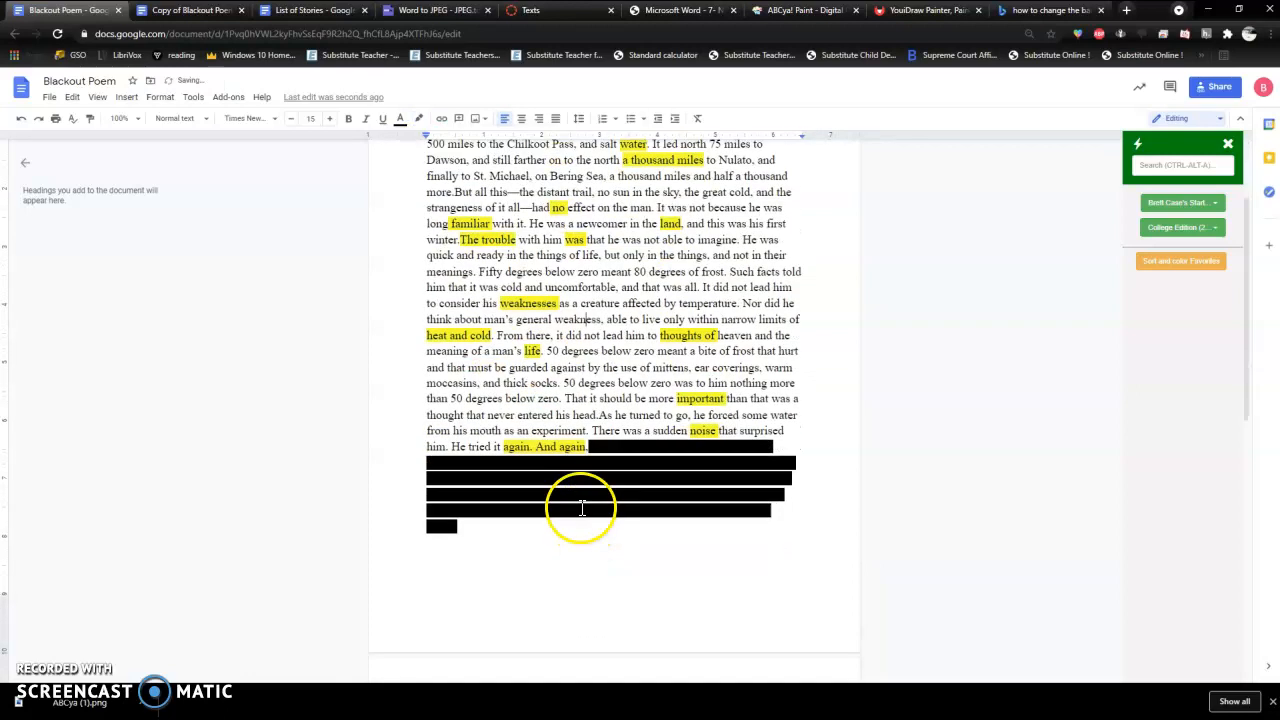
scroll(521, 499, "up", 2)
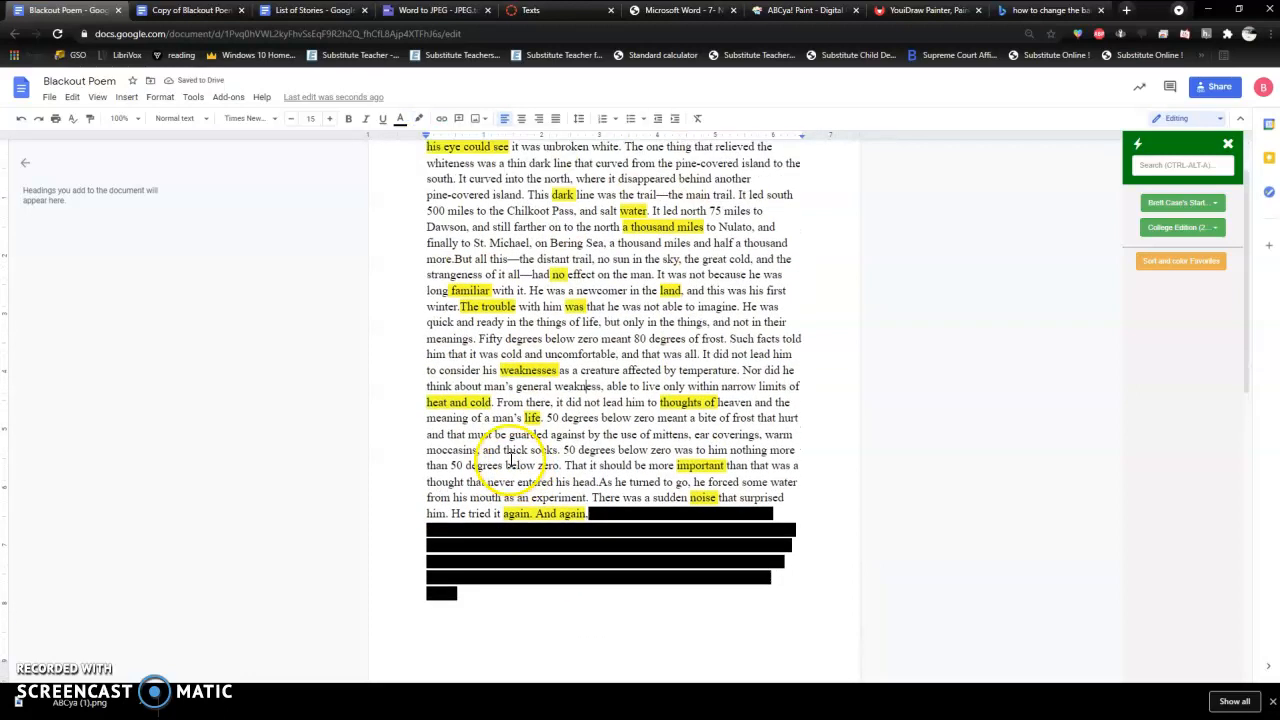
Set the page color to black for the whole document
left_click(49, 98)
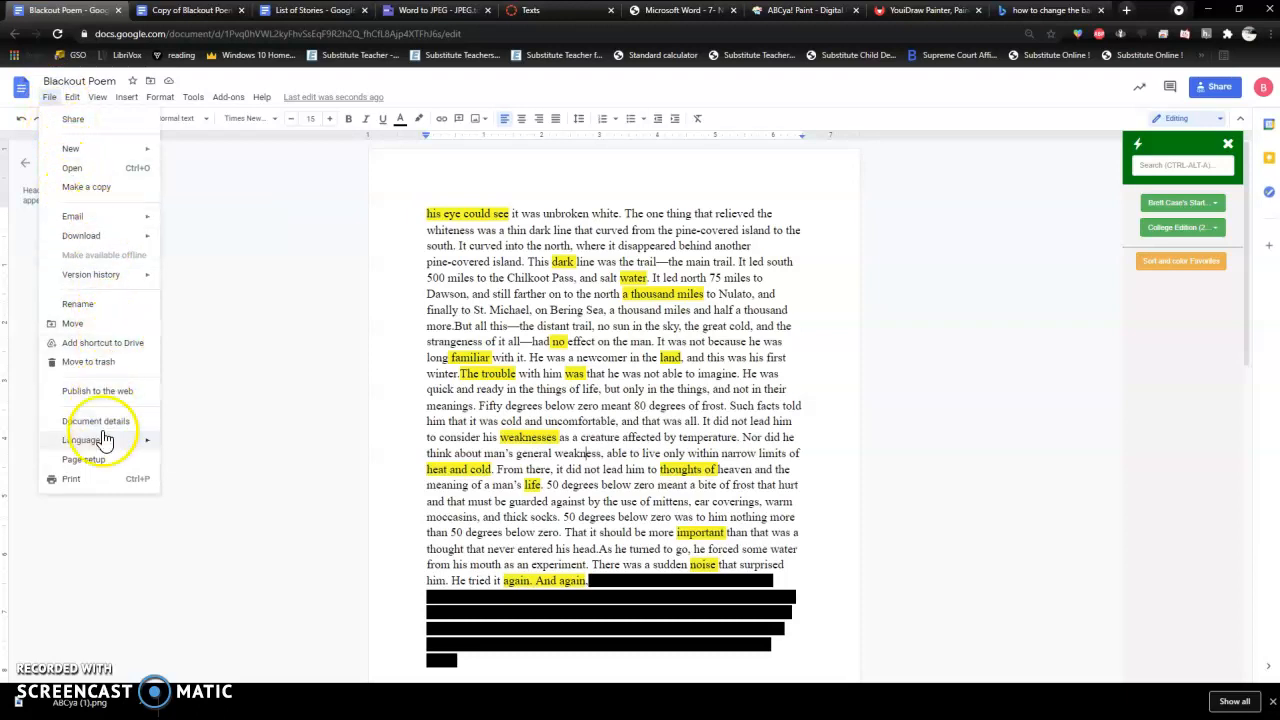
left_click(99, 461)
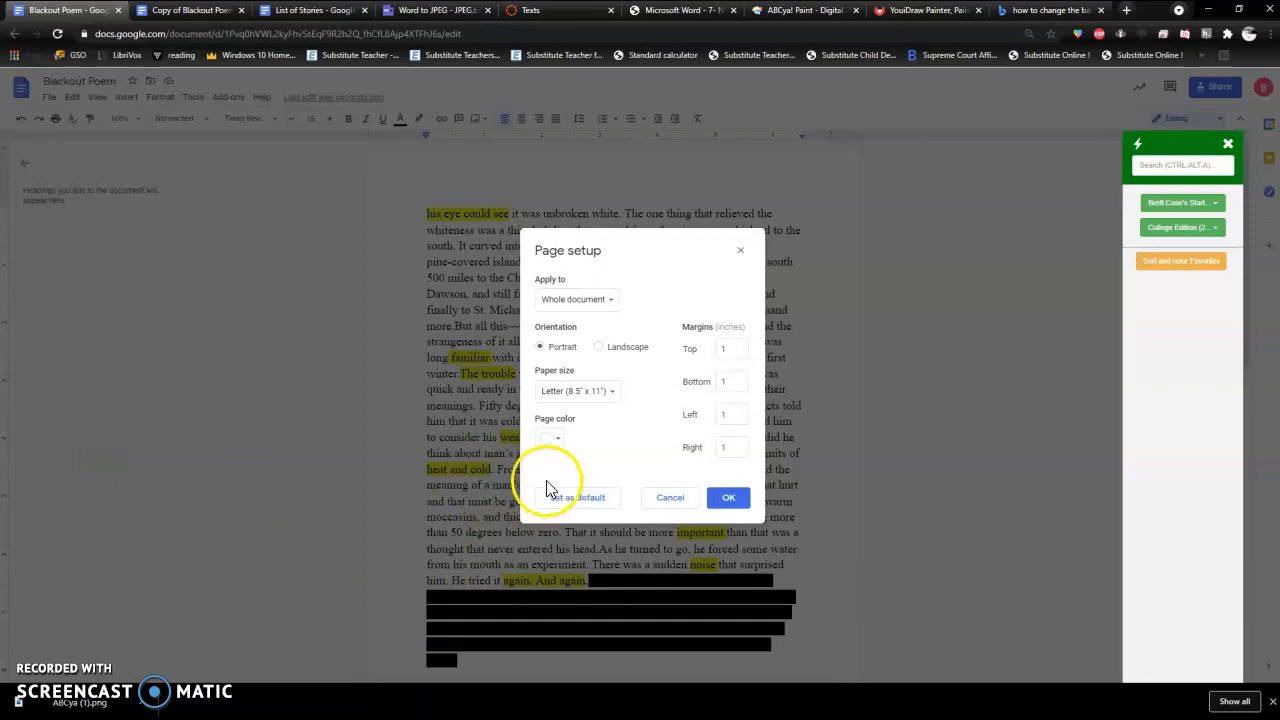
left_click(558, 442)
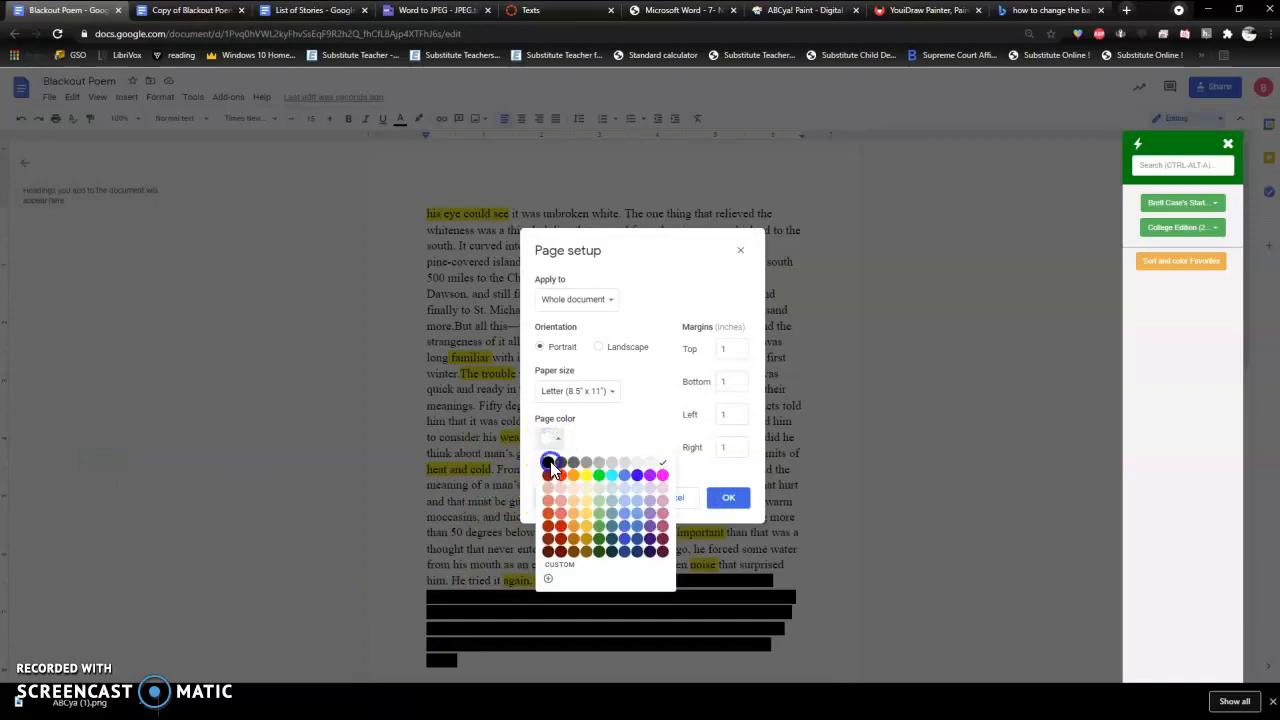
left_click(549, 463)
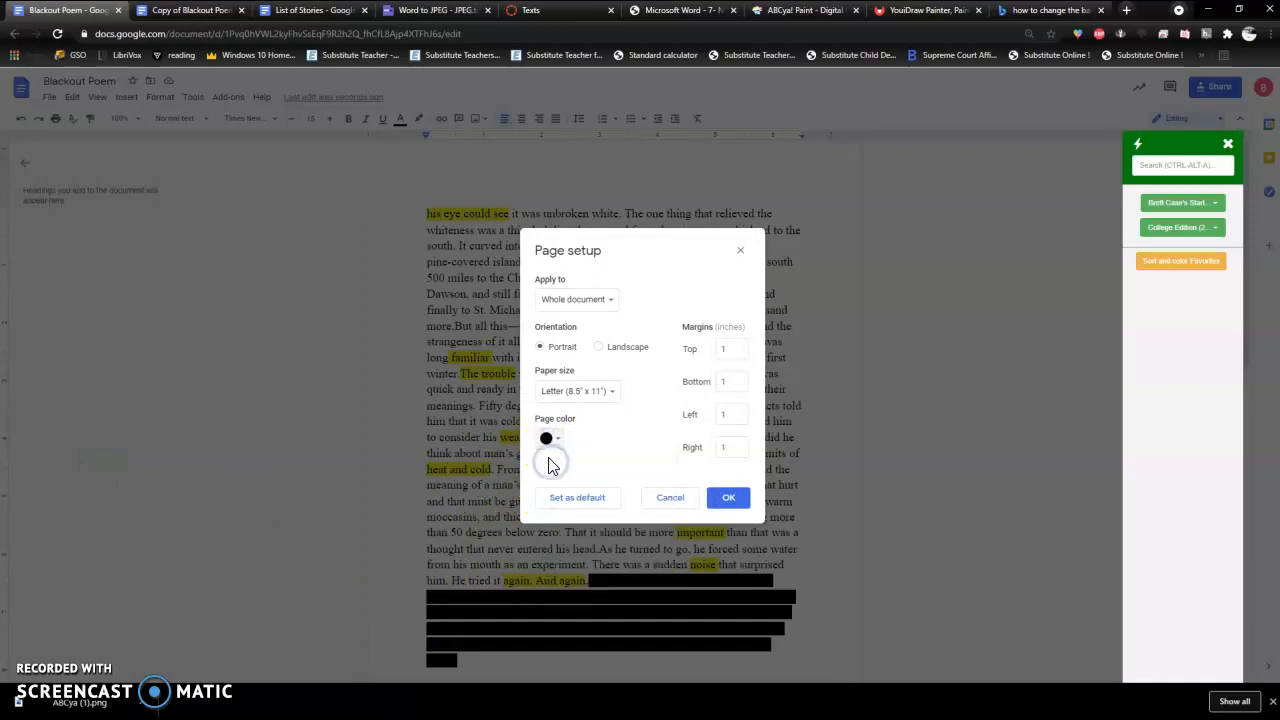
left_click(729, 499)
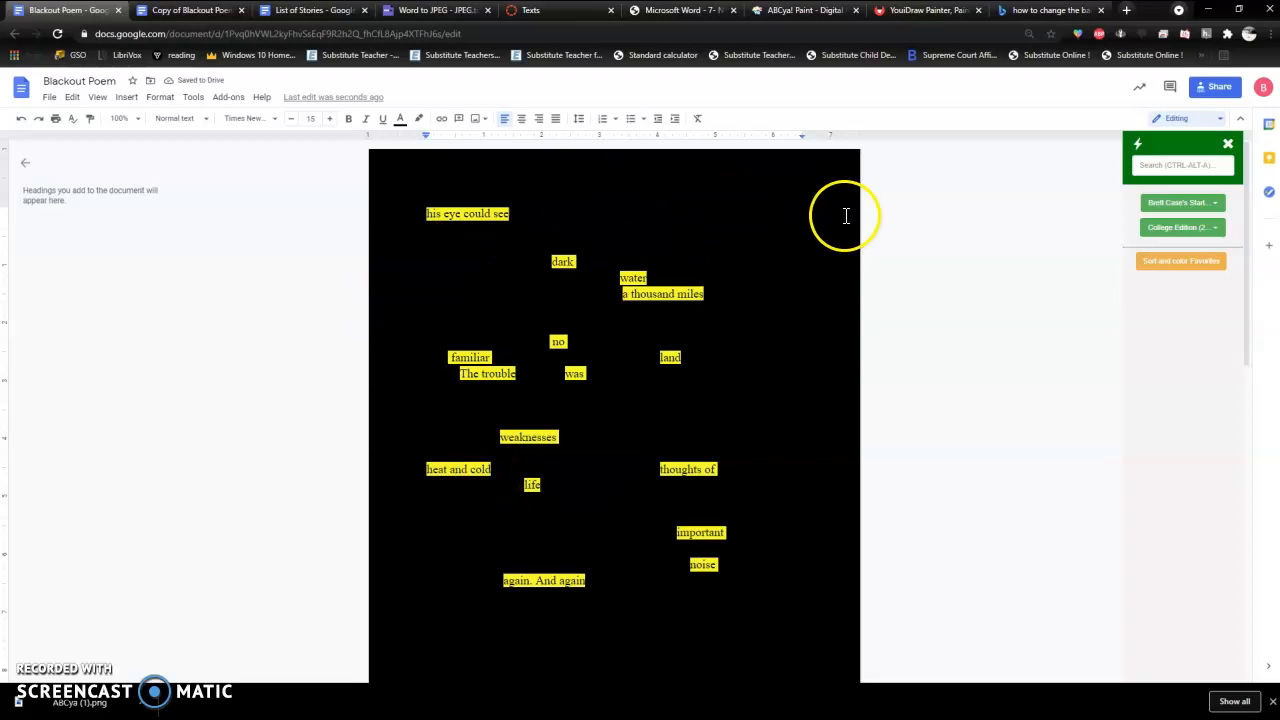
Change the highlight of the words "his eye could see" at the start of the poem to white
left_click(406, 204)
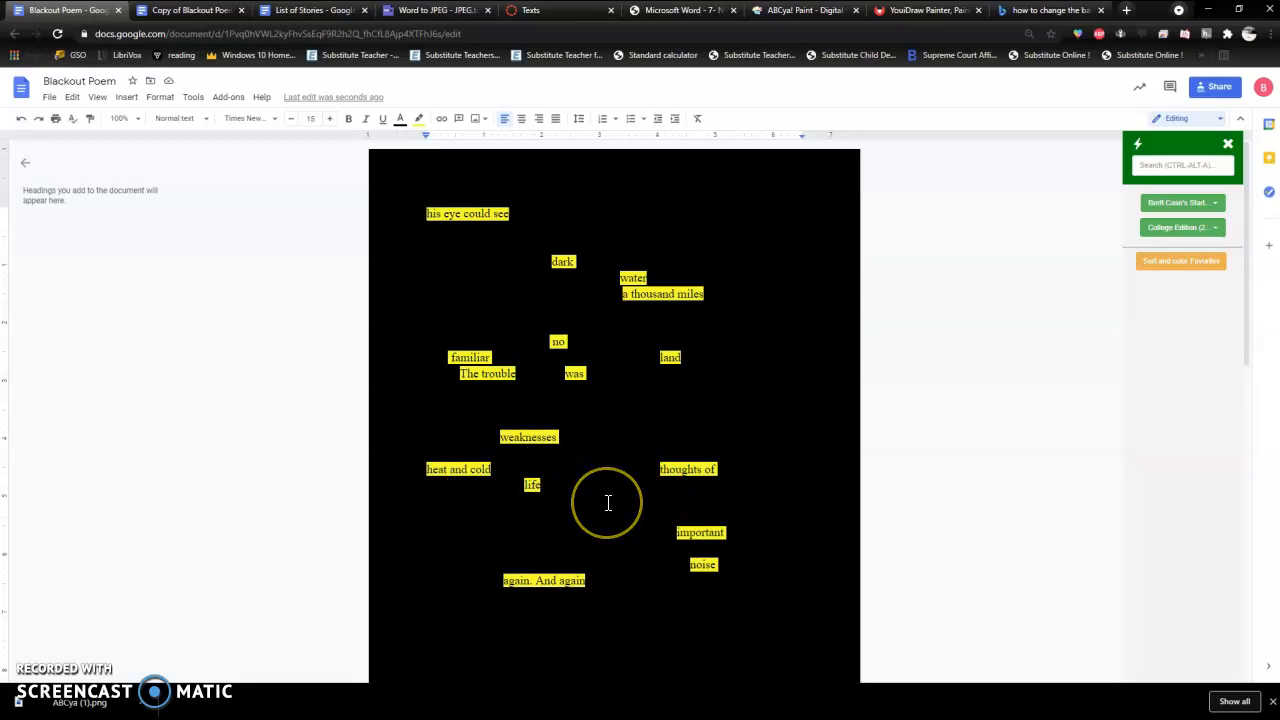
scroll(614, 335, "down", 1)
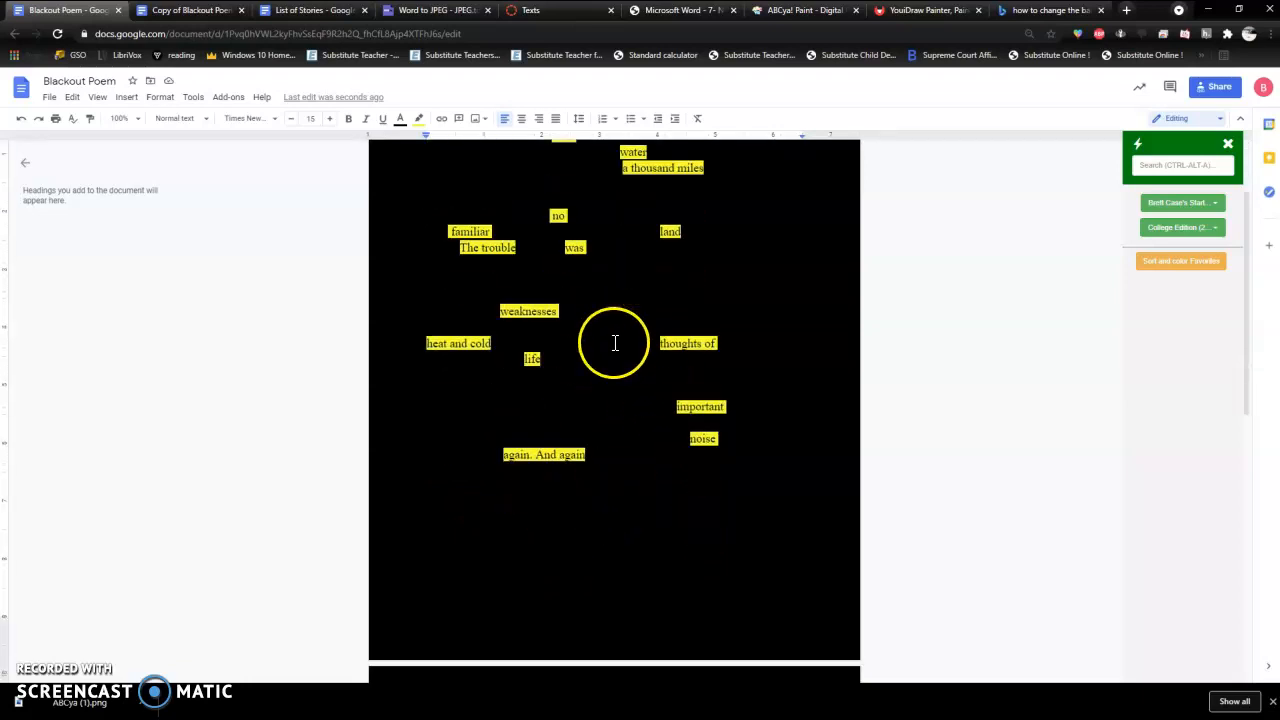
scroll(639, 416, "up", 1)
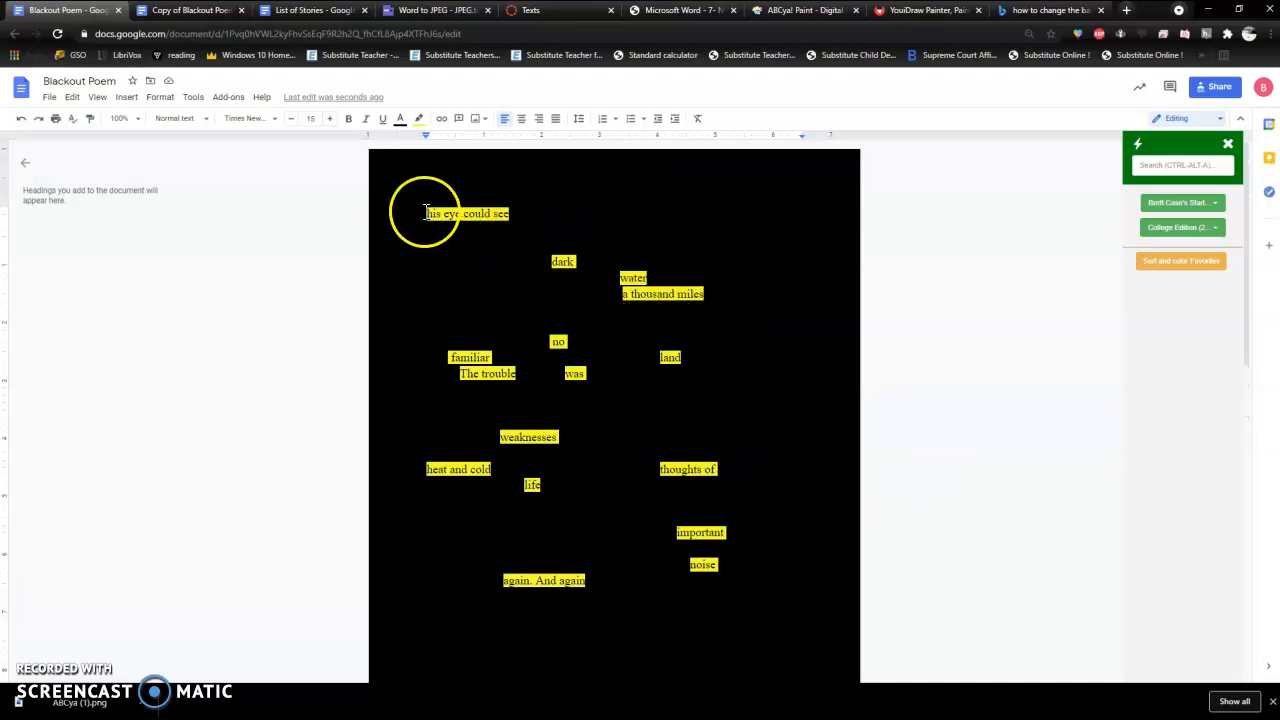
left_click_drag(475, 210, 512, 215)
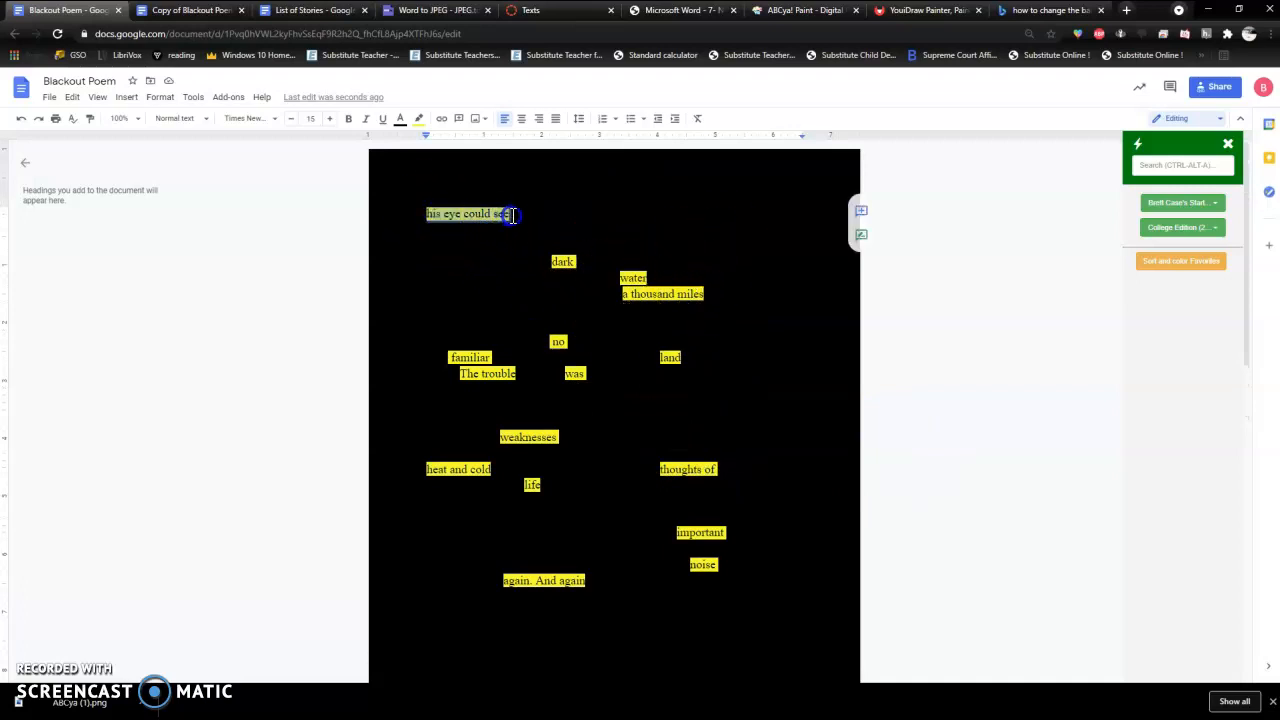
left_click(420, 118)
left_click(538, 163)
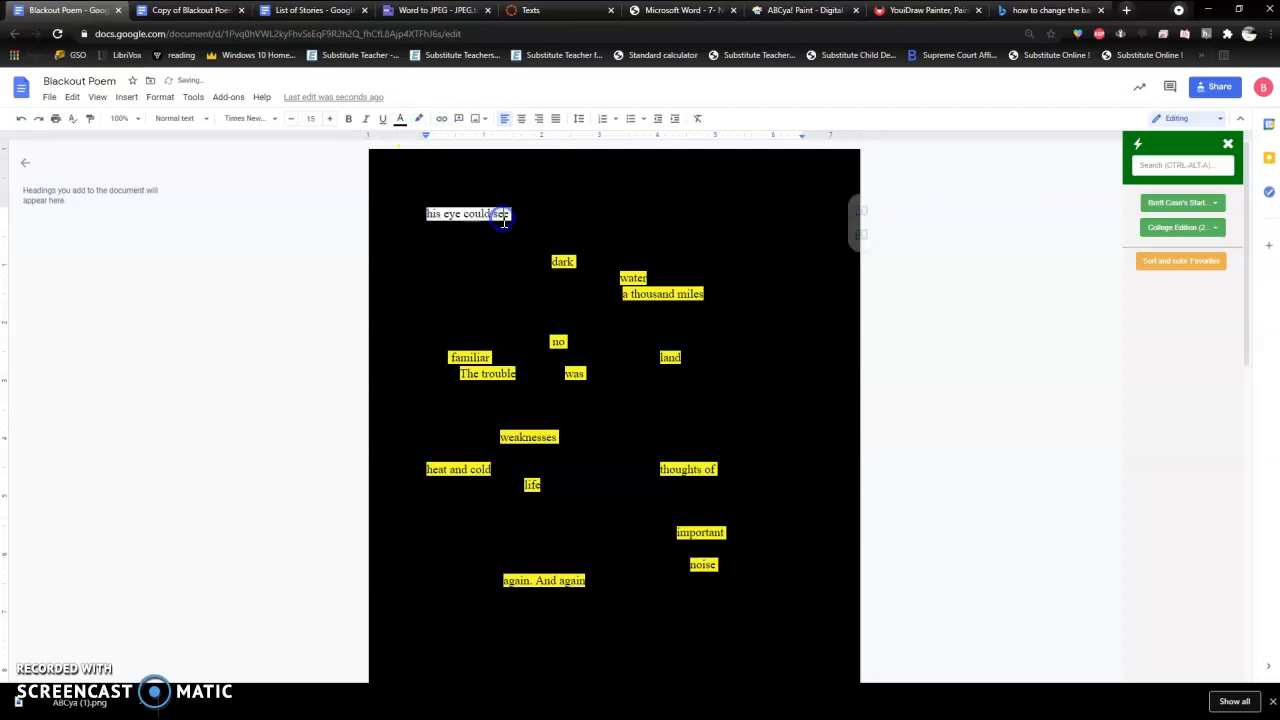
Apply a white highlight to the words "dark" and "water" in the poem
left_click(562, 262)
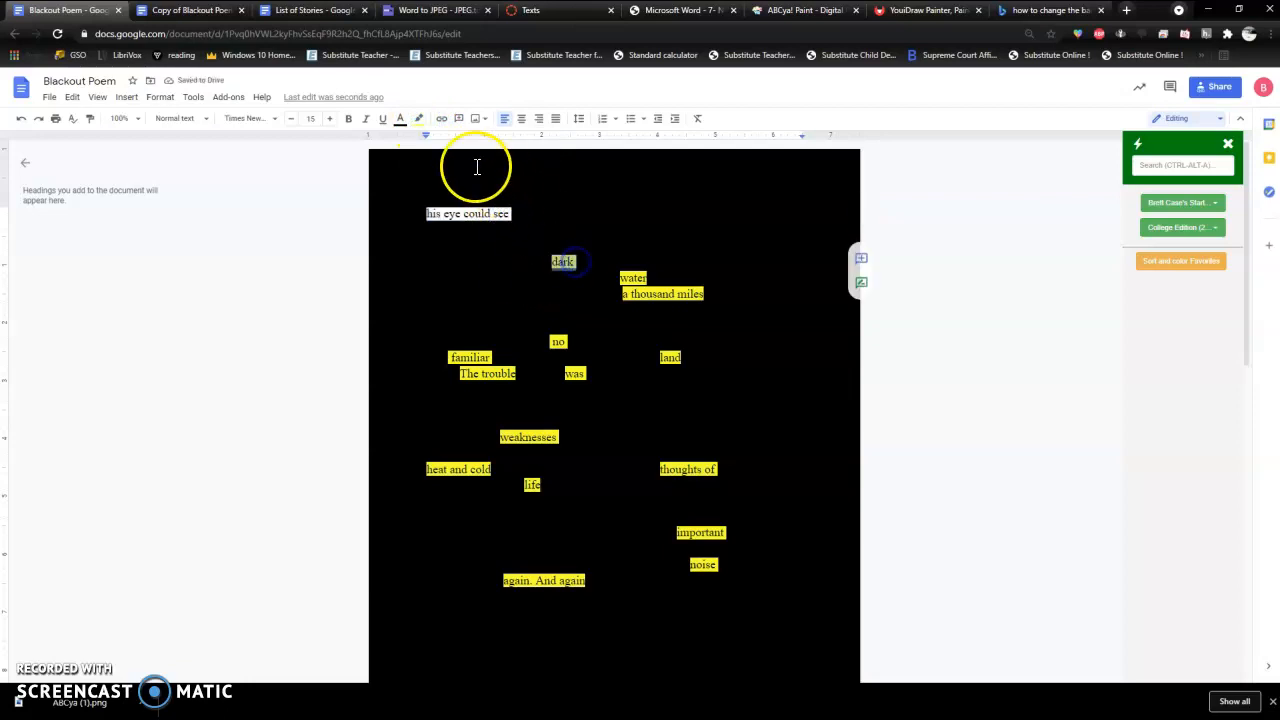
left_click(420, 118)
left_click(538, 163)
left_click_drag(621, 276, 651, 279)
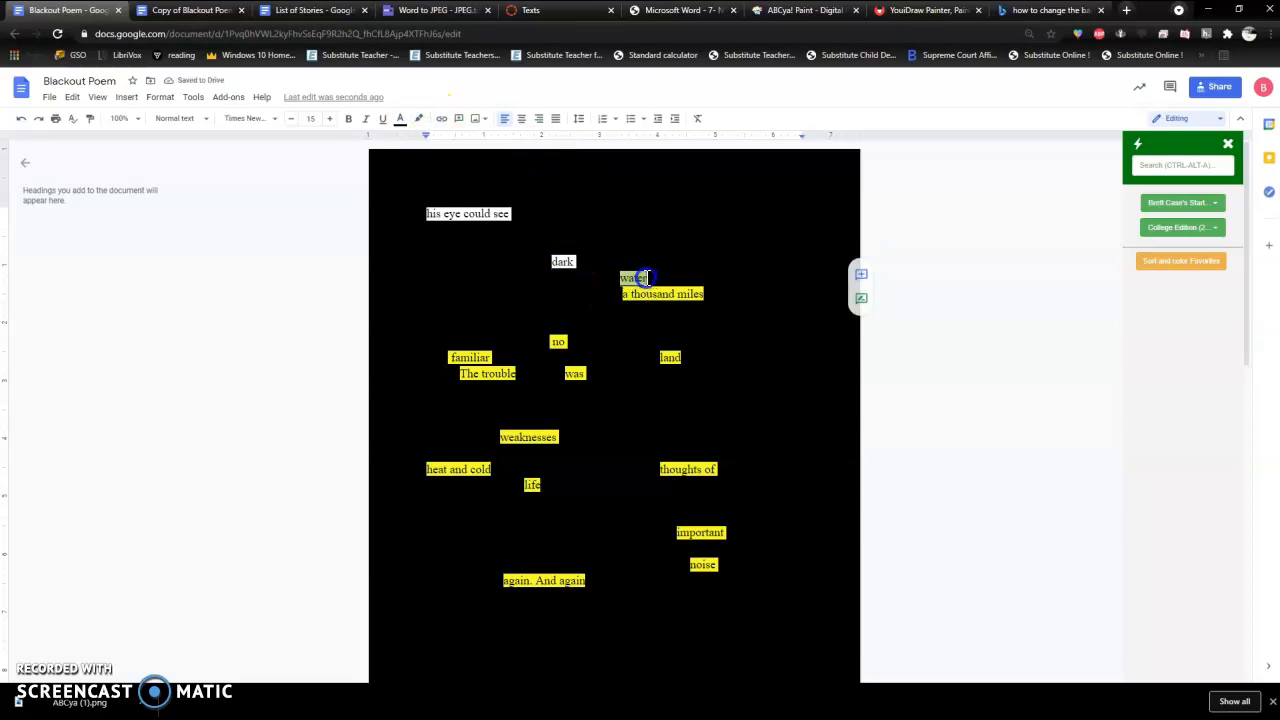
left_click(420, 119)
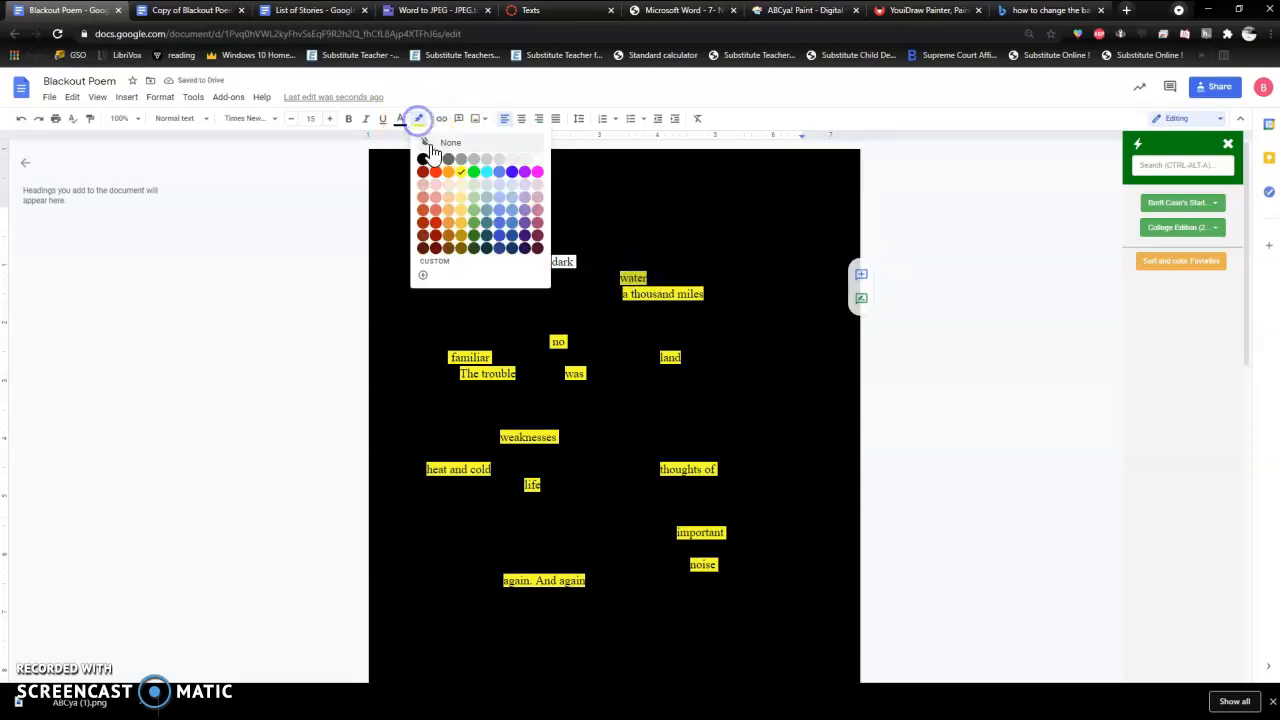
left_click(538, 163)
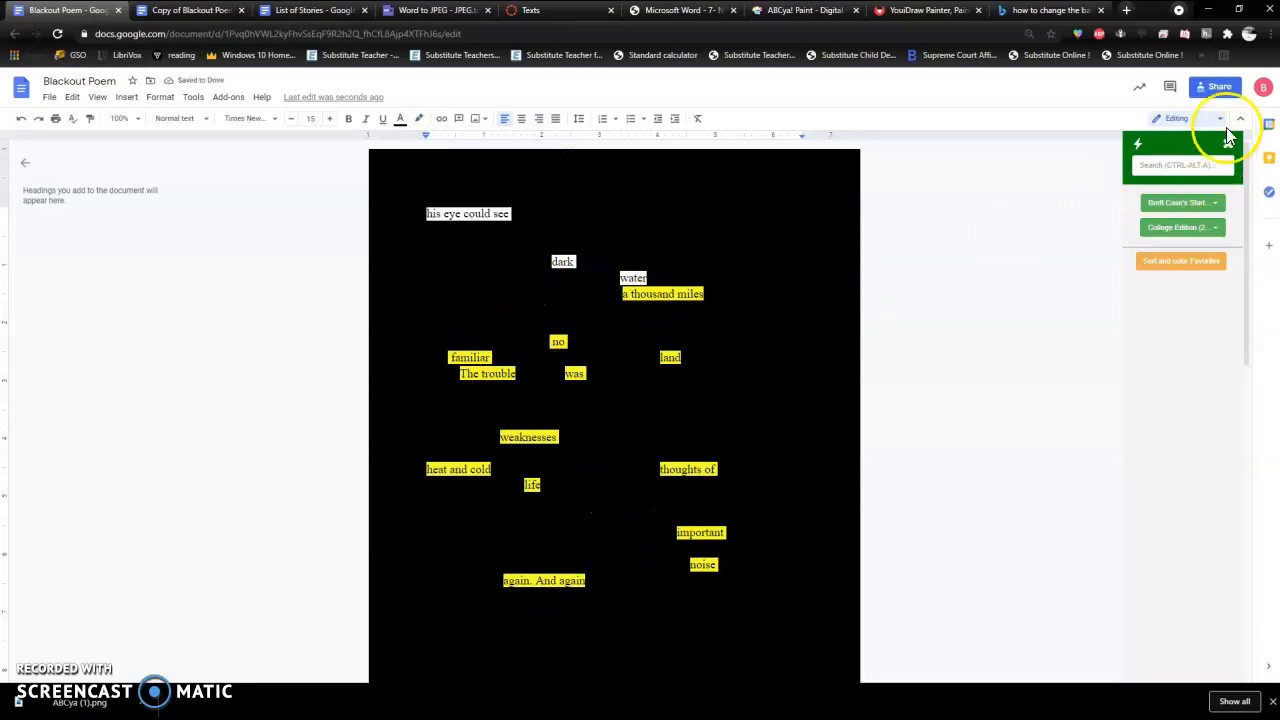
Copy the document's sharing link from the sharing settings and close them
left_click(1211, 90)
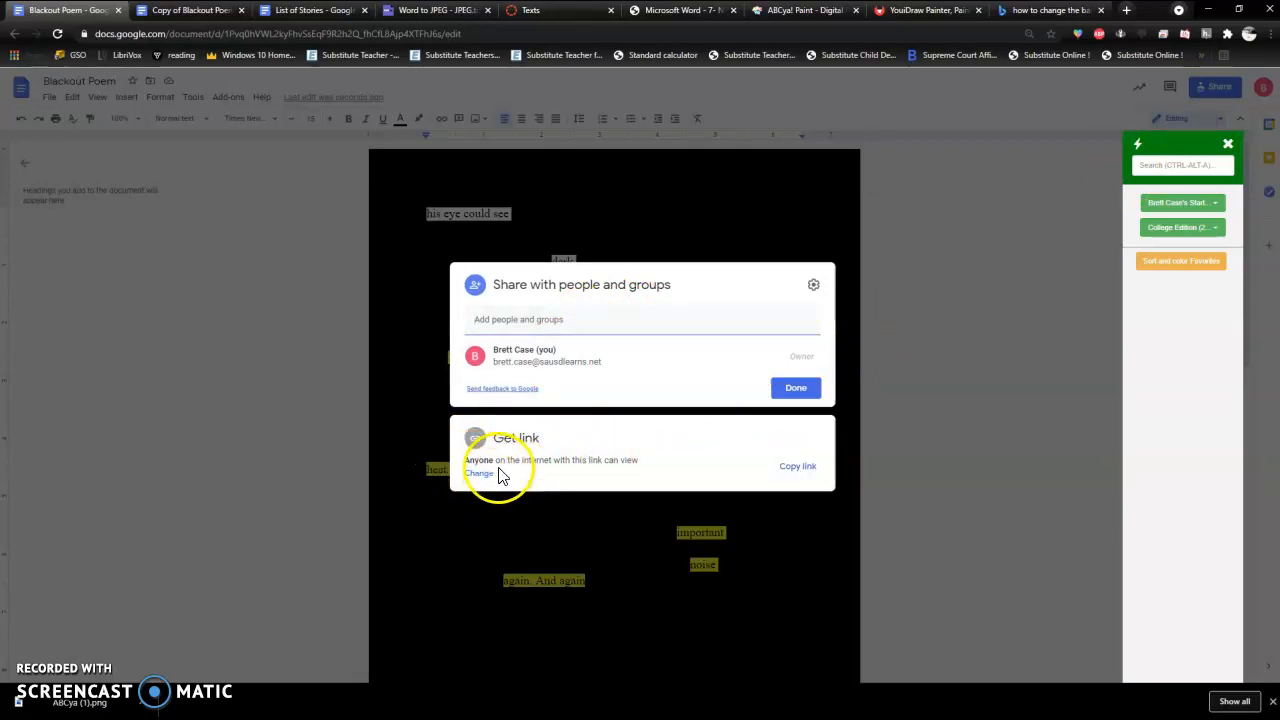
left_click(797, 466)
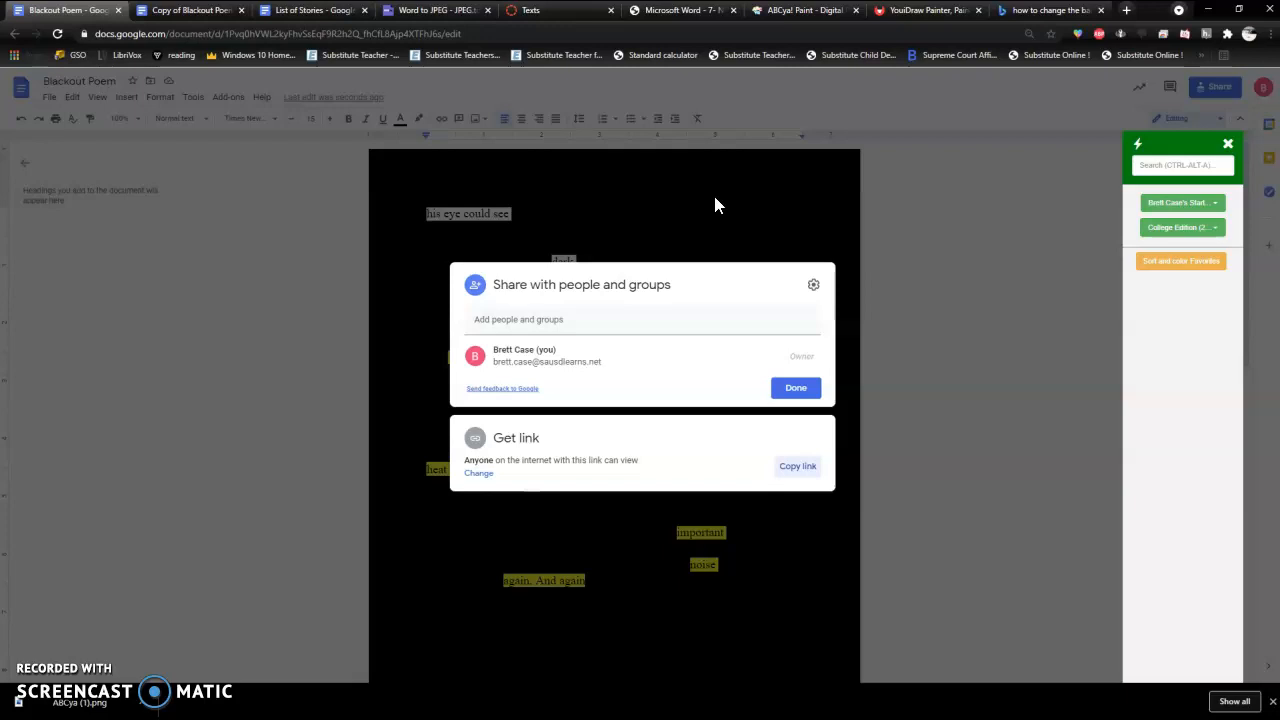
left_click(651, 200)
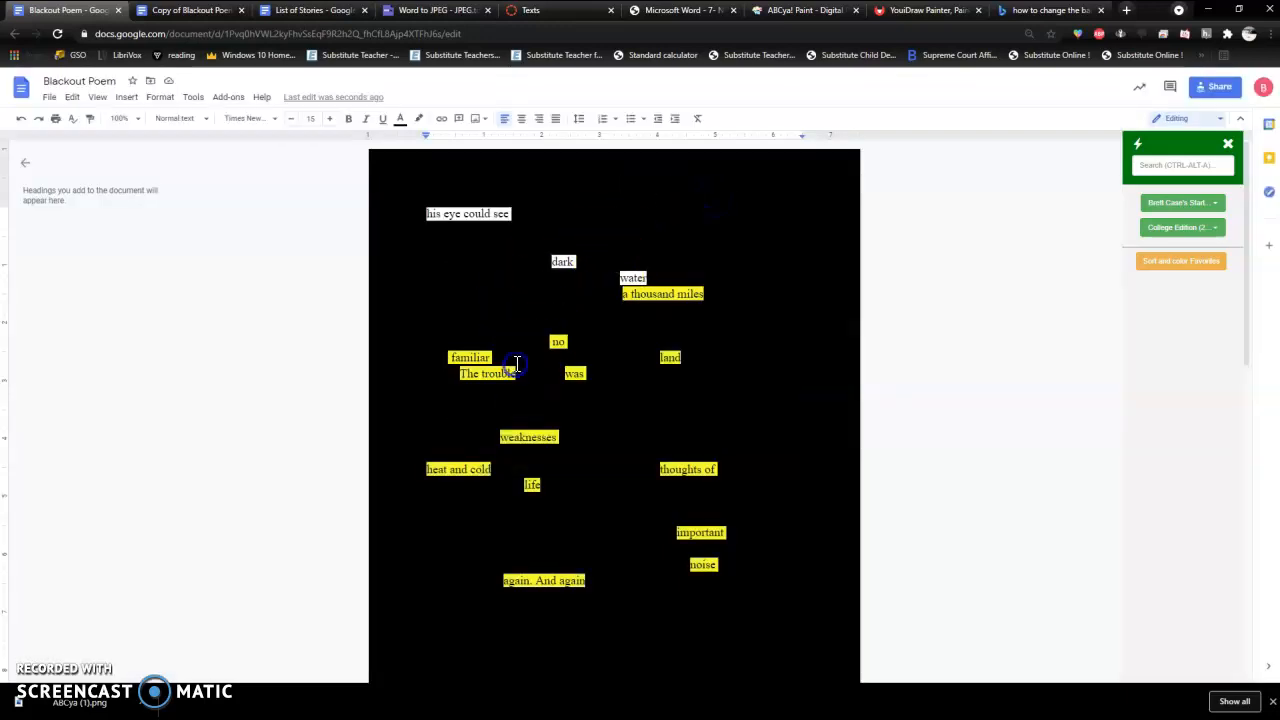